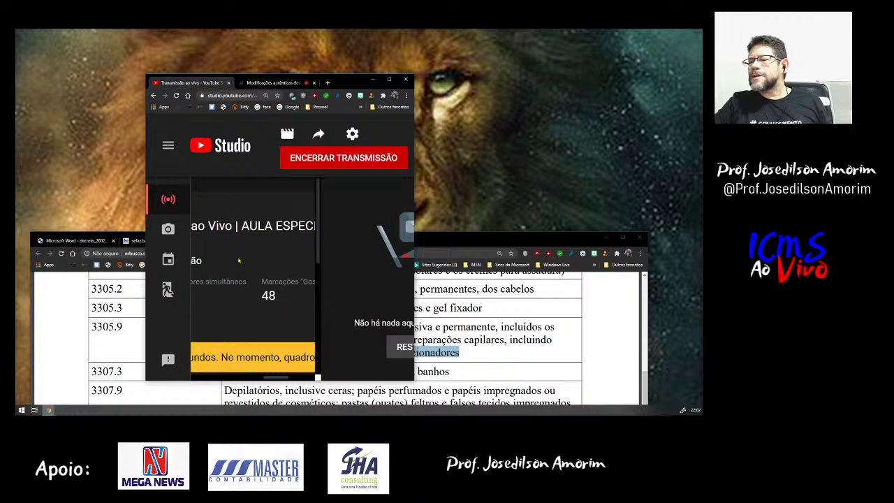
scroll(238, 261, "down", 1)
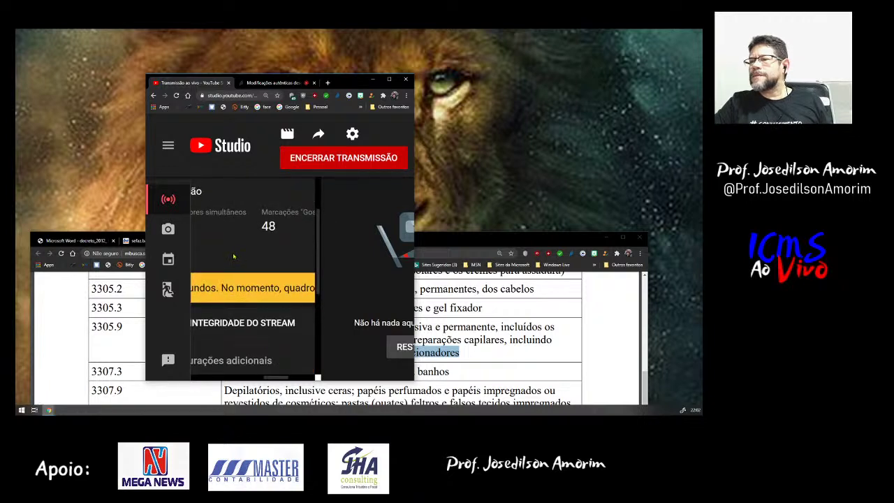
scroll(238, 279, "up", 1)
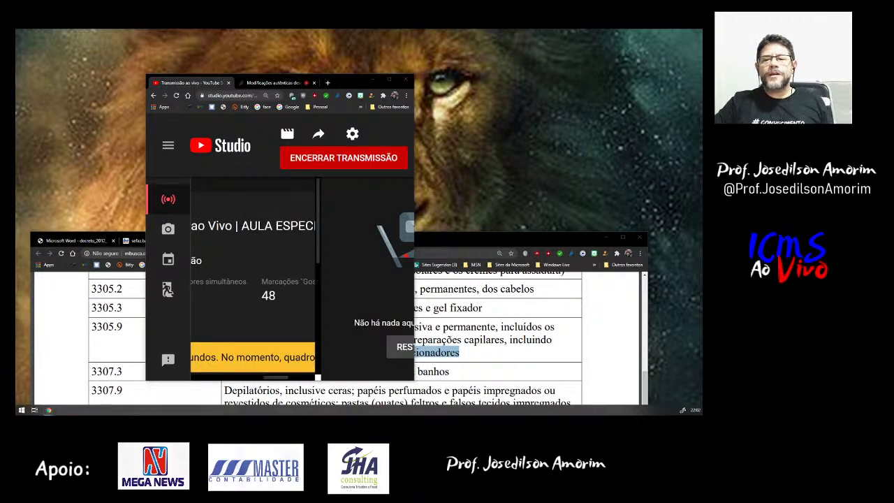
scroll(252, 280, "down", 2)
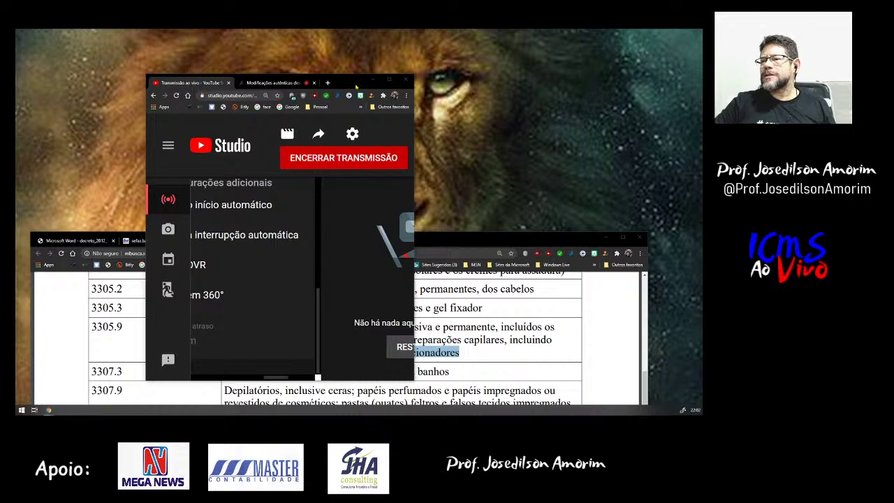
- Move the YouTube Studio window aside and detach the instnorm_2016_05 document into its own browser window
left_click_drag(358, 87, 496, 60)
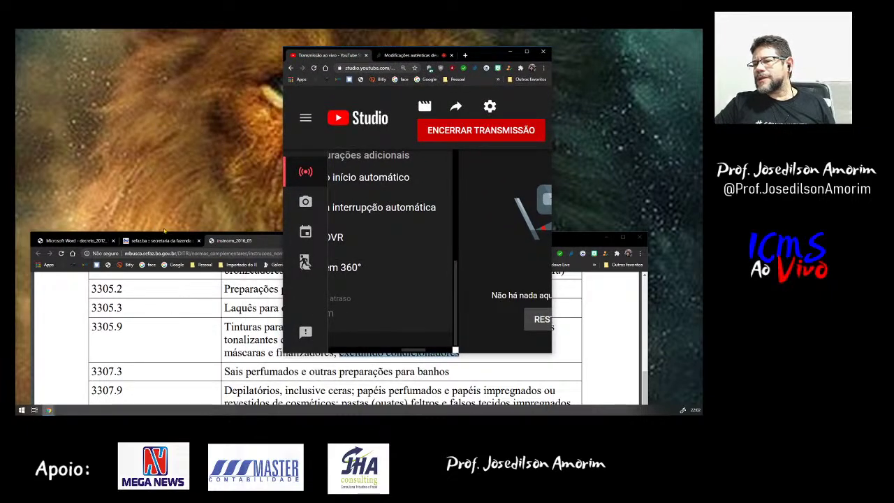
left_click(155, 240)
left_click_drag(234, 240, 259, 94)
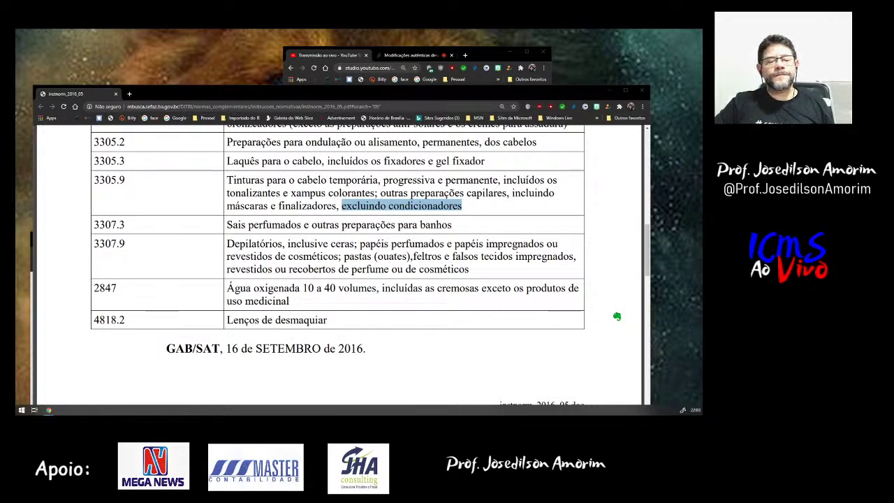
- Switch to the CALCULADORA DO ICMS ST - ANTECIPAÇÃO TOTAL workbook in Excel and maximize its window
key("alt+Tab")
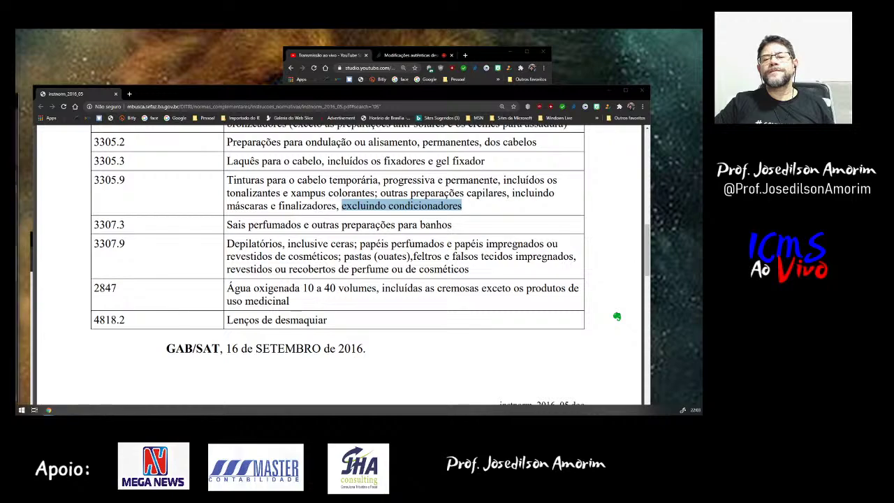
key("alt+Tab")
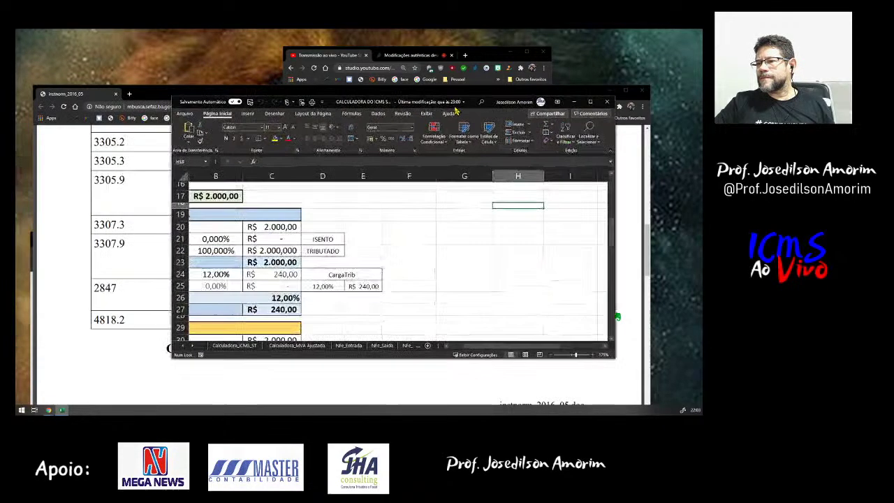
left_click(563, 77)
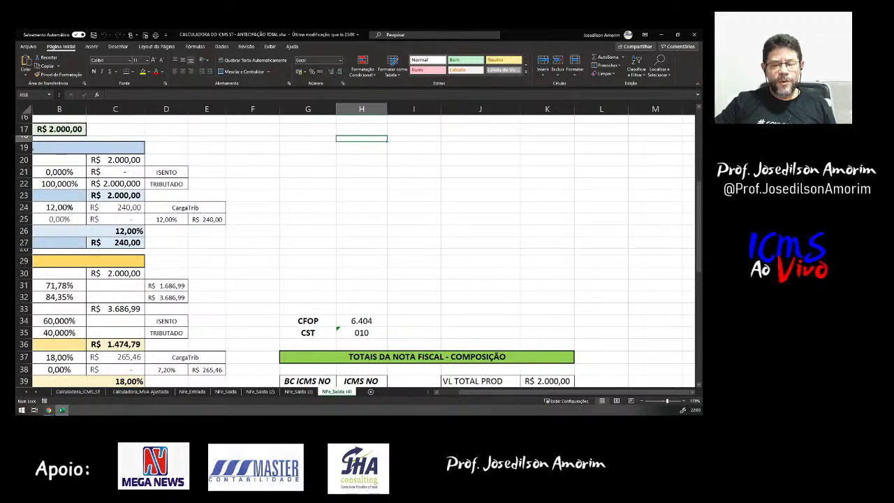
key("alt+Tab")
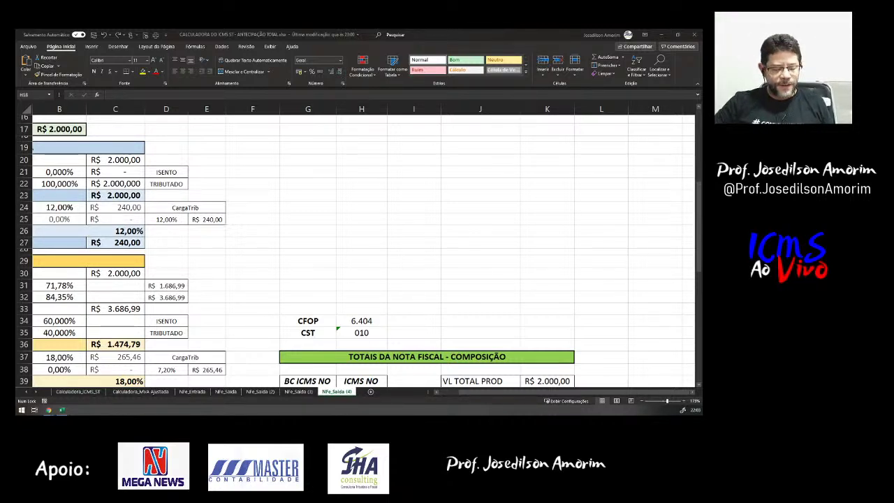
key("alt+Tab")
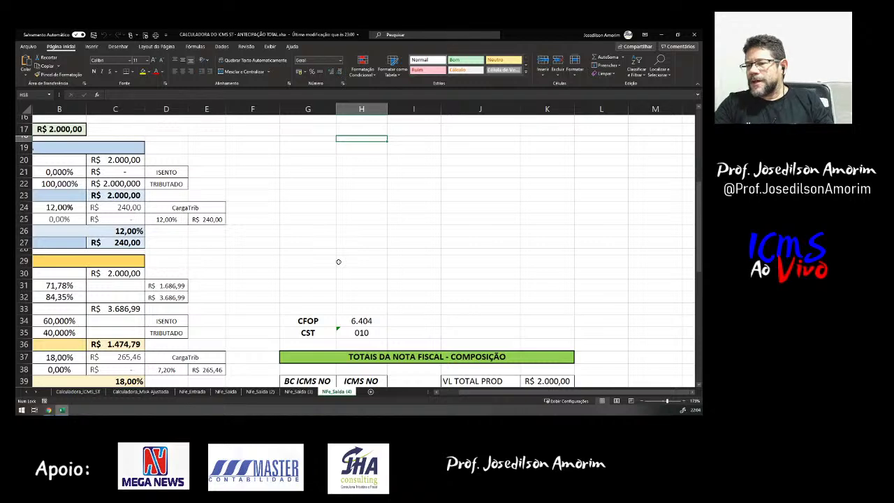
- Examine the COMPOSIÇÃO DO VALOR TOTAL PROD/MERC section enlarged from column A and select the product value in B5
left_click_drag(482, 396, 459, 397)
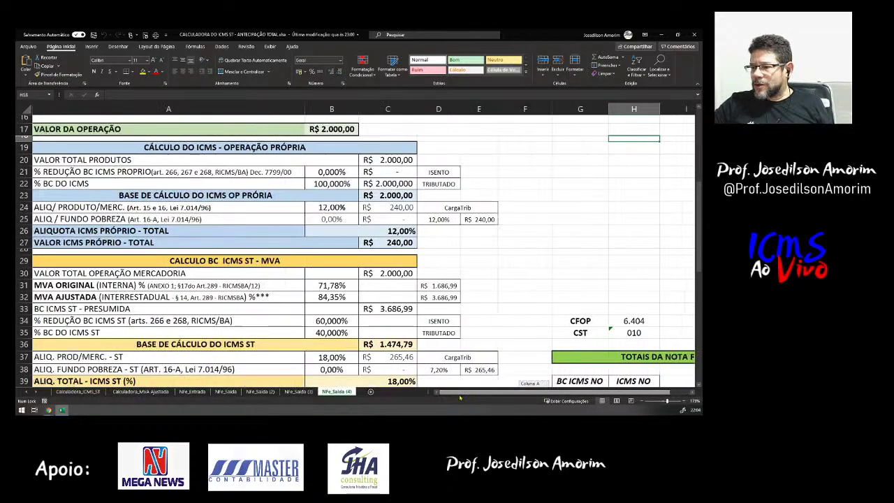
scroll(282, 279, "up", 5)
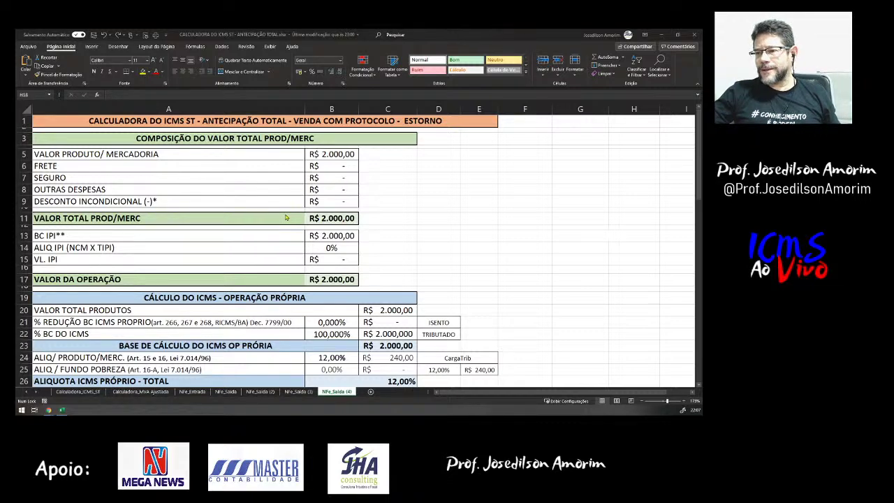
scroll(384, 202, "up", 3)
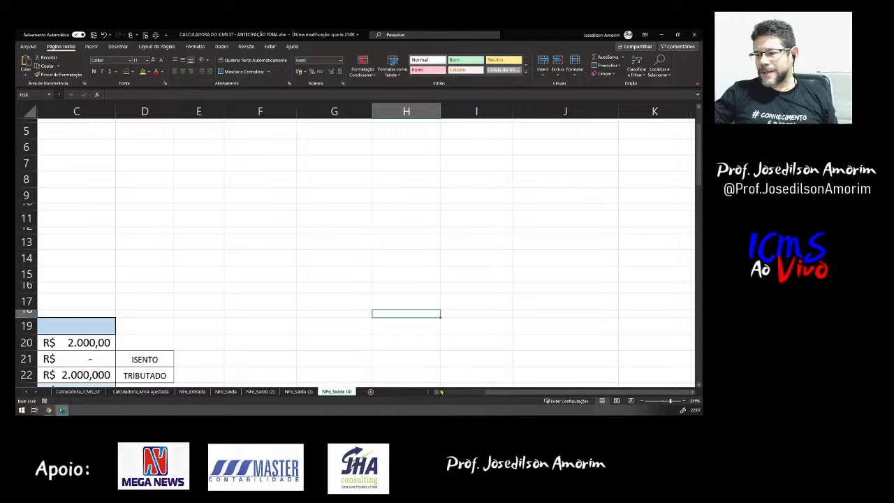
left_click_drag(487, 393, 437, 395)
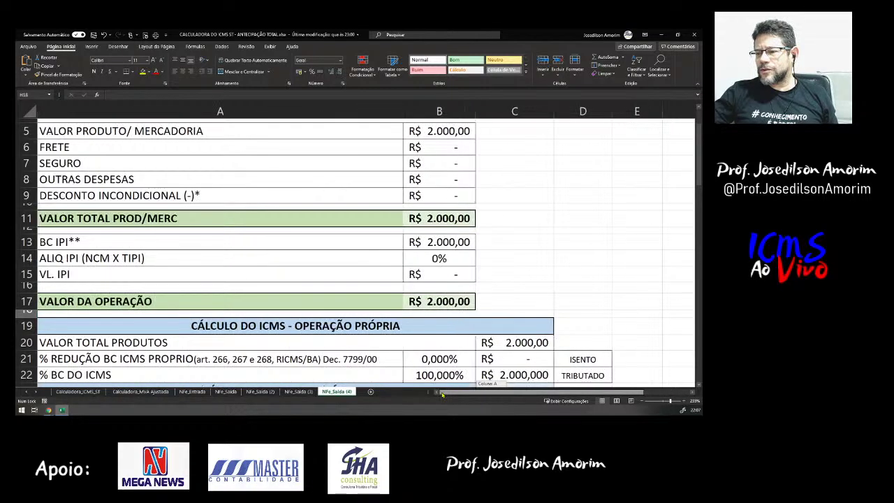
scroll(166, 269, "up", 2)
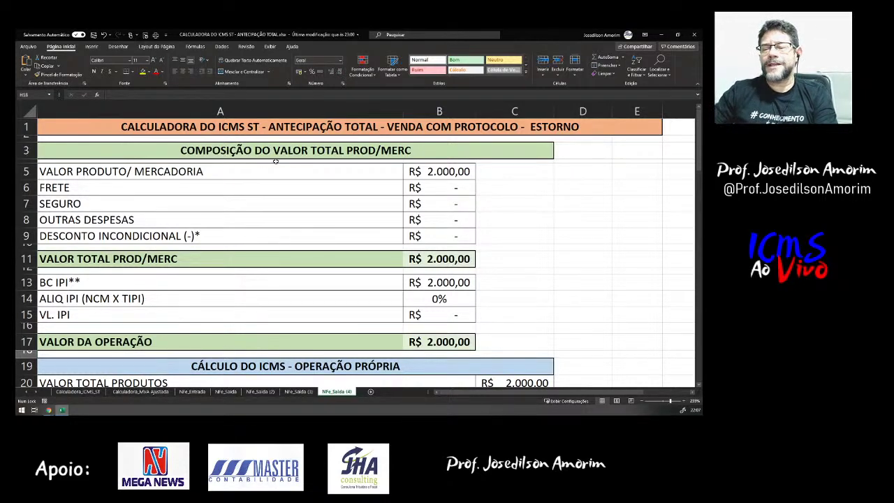
left_click(444, 177)
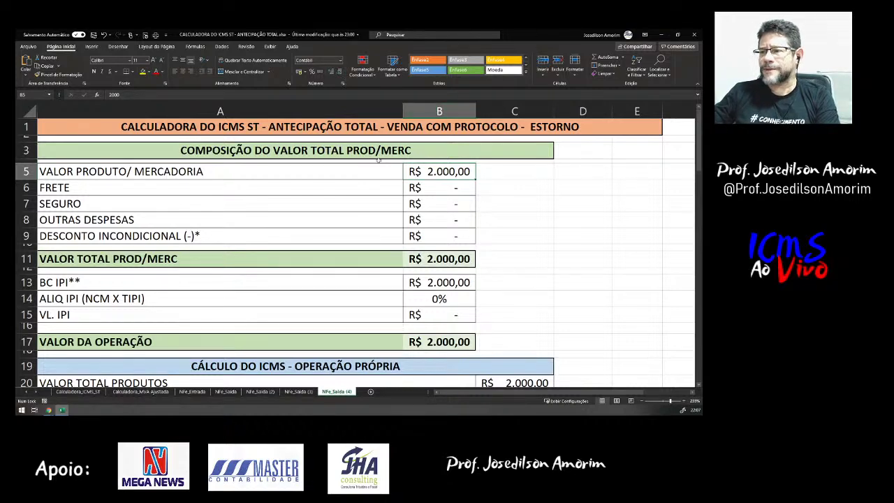
- Review the calculation sections through APURAÇÃO ICMS ST - ANTECIPAÇÃO and highlight the CALCULO BC ICMS ST - MVA block, A29:C40
scroll(331, 199, "down", 2)
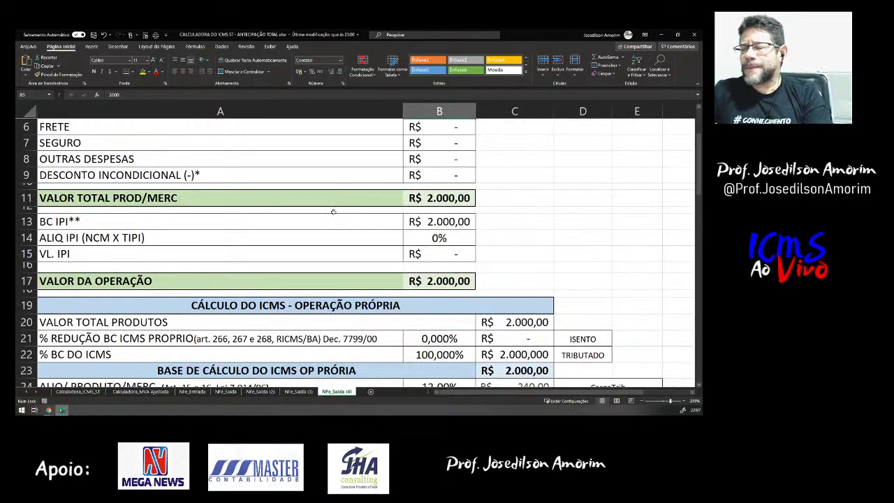
scroll(331, 199, "up", 2)
scroll(325, 214, "down", 5)
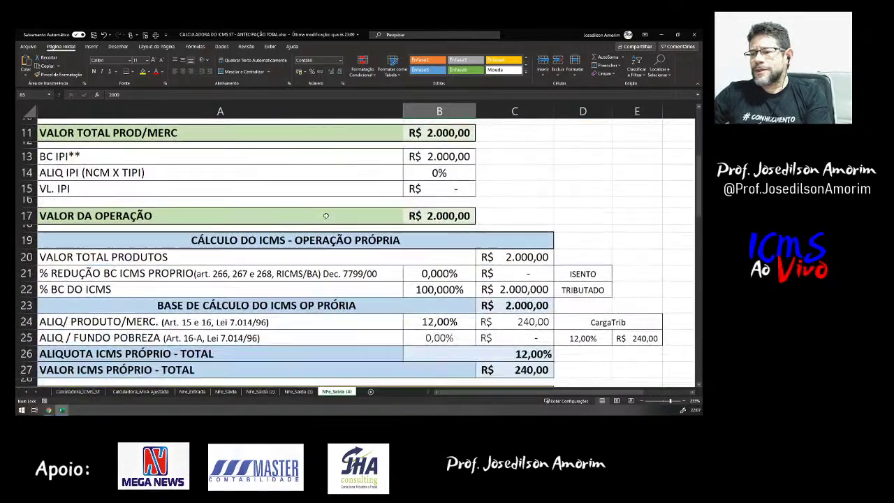
scroll(325, 215, "down", 2)
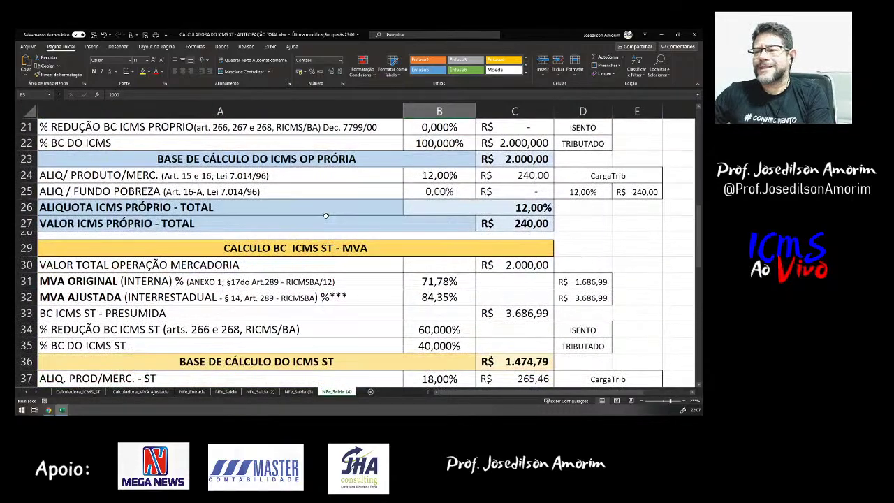
scroll(304, 203, "down", 7)
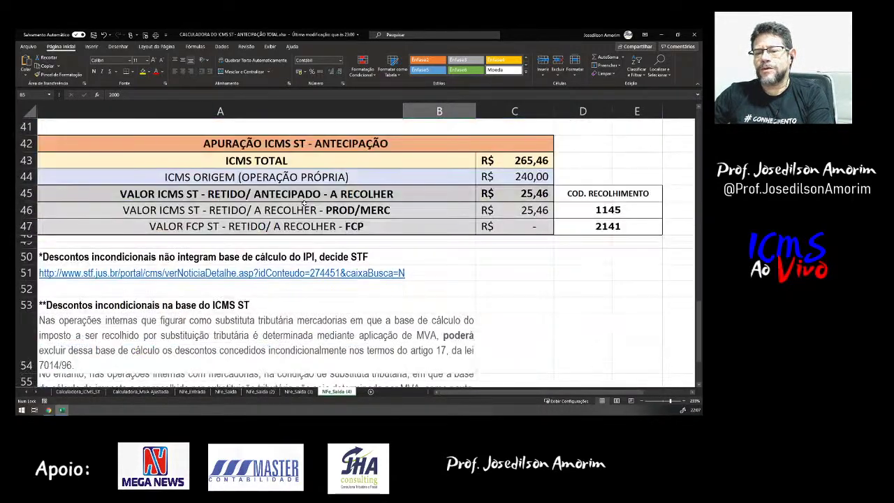
scroll(304, 203, "up", 2)
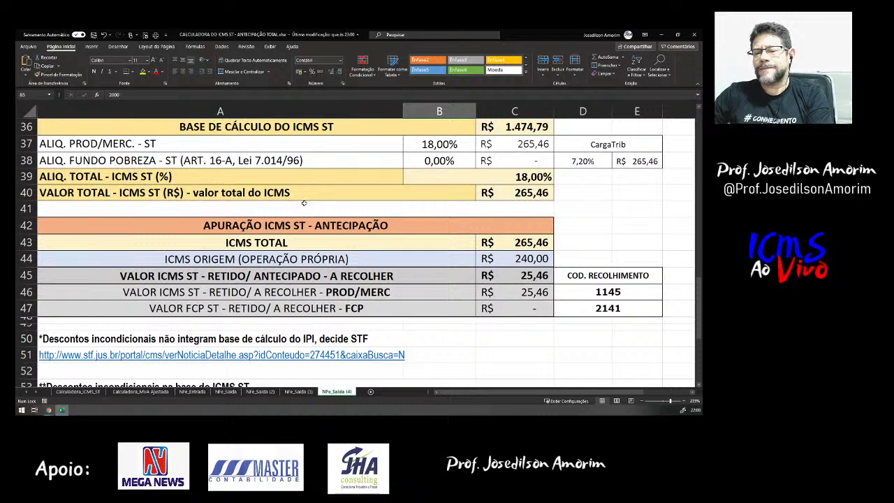
scroll(262, 210, "up", 2)
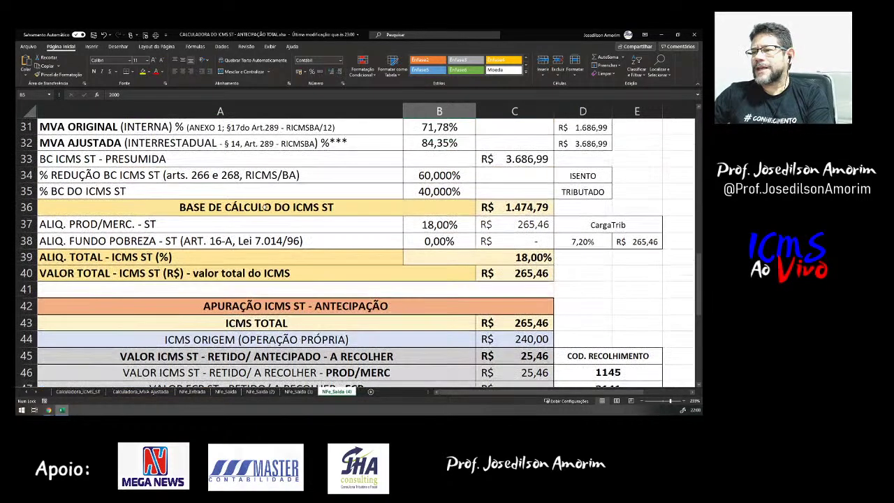
scroll(265, 207, "up", 2)
left_click(216, 167)
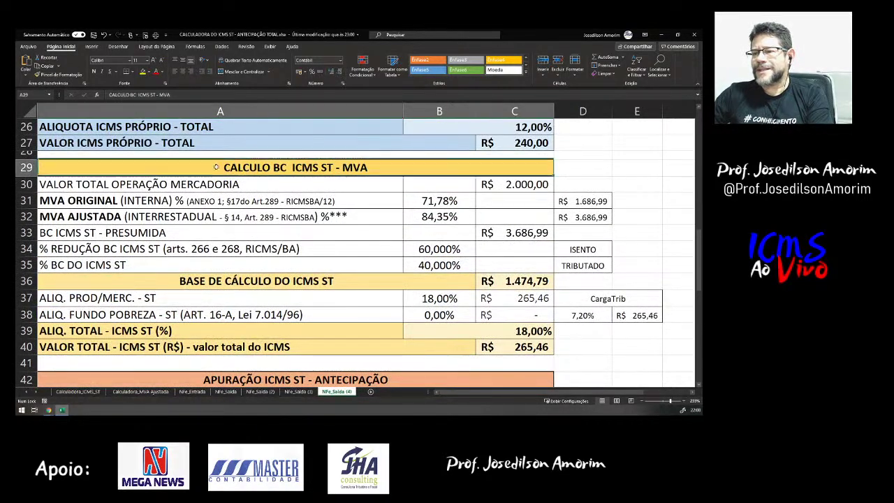
mouse_move(216, 167)
left_mouse_down()
mouse_move(419, 218)
mouse_move(489, 300)
mouse_move(509, 343)
left_mouse_up()
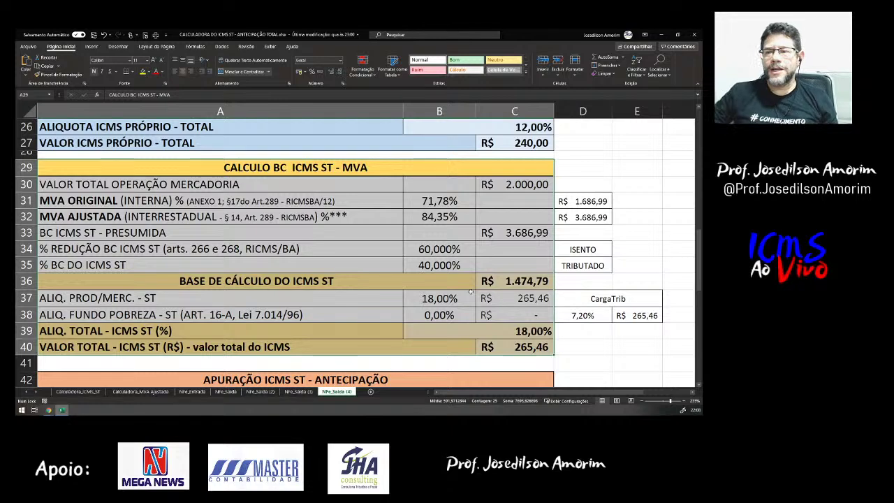
- Point out the COMPOSIÇÃO DO VALOR TOTAL PROD/MERC heading and the rows beneath it, ending with the FRETE cell selected
scroll(468, 280, "up", 7)
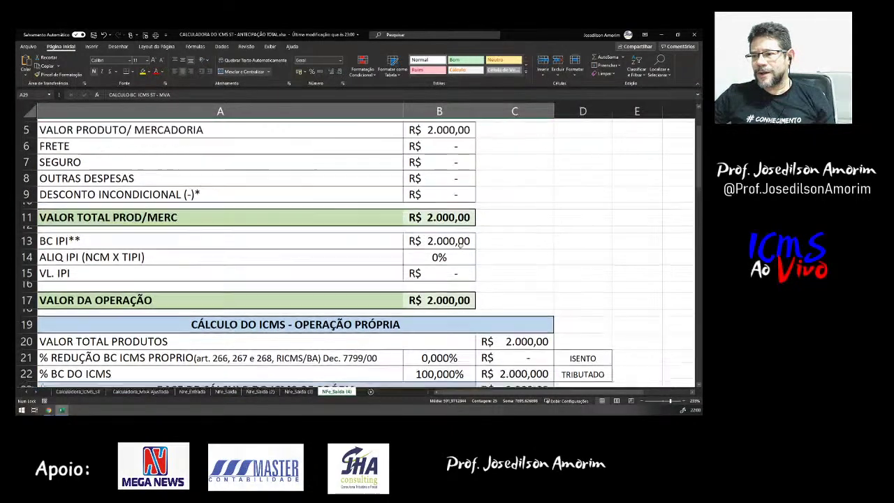
scroll(459, 242, "up", 2)
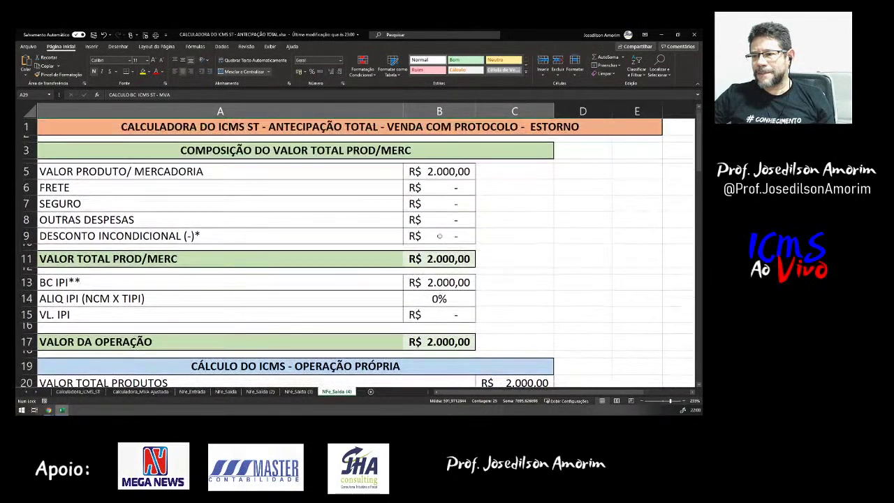
left_click(217, 150)
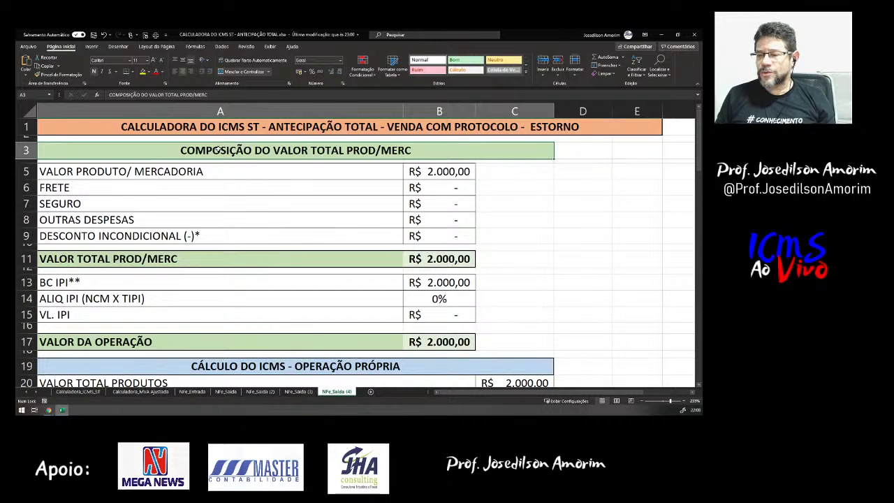
key("Down")
key("Down")
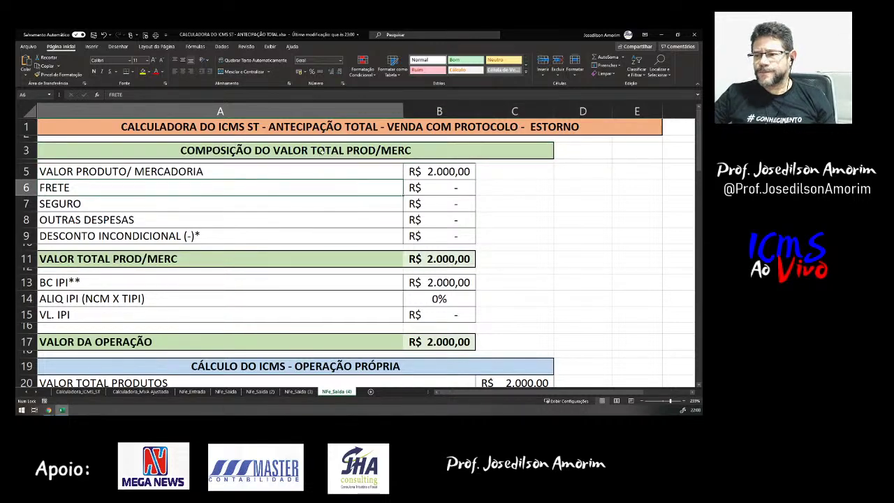
- Highlight the CÁLCULO DO ICMS - OPERAÇÃO PRÓPRIA block, A19:C27, and select the CALCULO BC ICMS ST - MVA heading
scroll(338, 176, "down", 5)
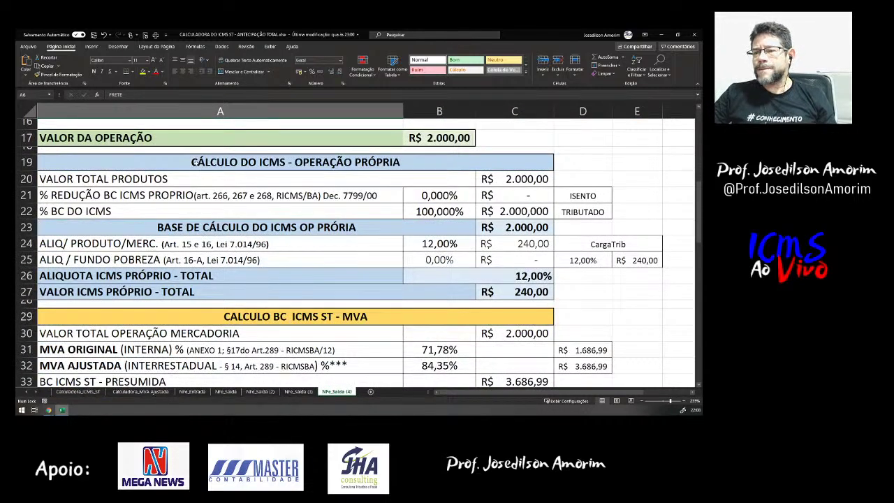
left_click_drag(307, 162, 473, 296)
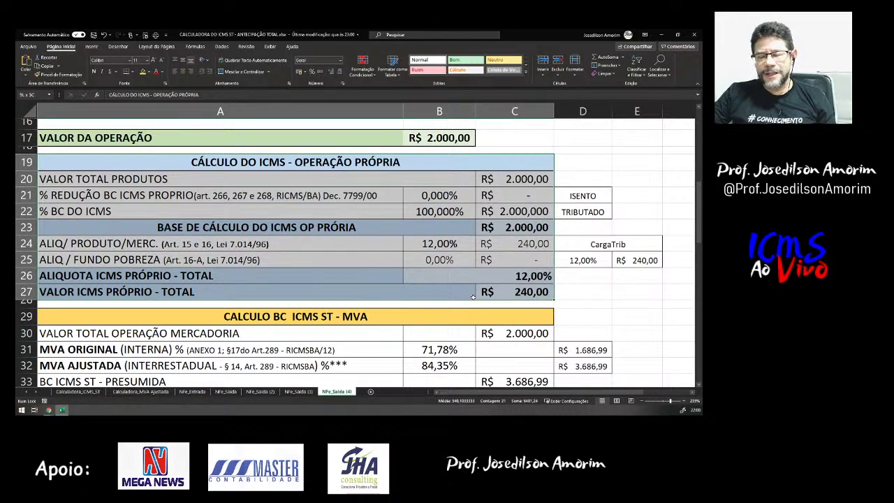
scroll(375, 191, "down", 2)
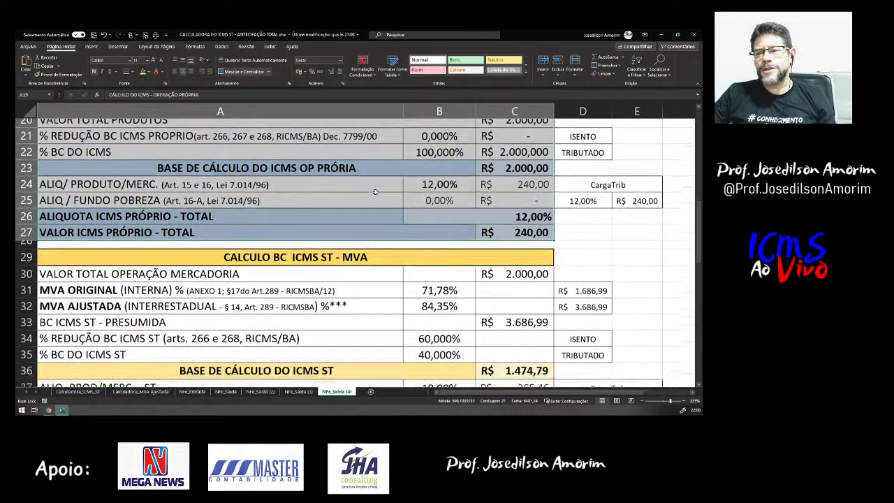
scroll(375, 191, "down", 3)
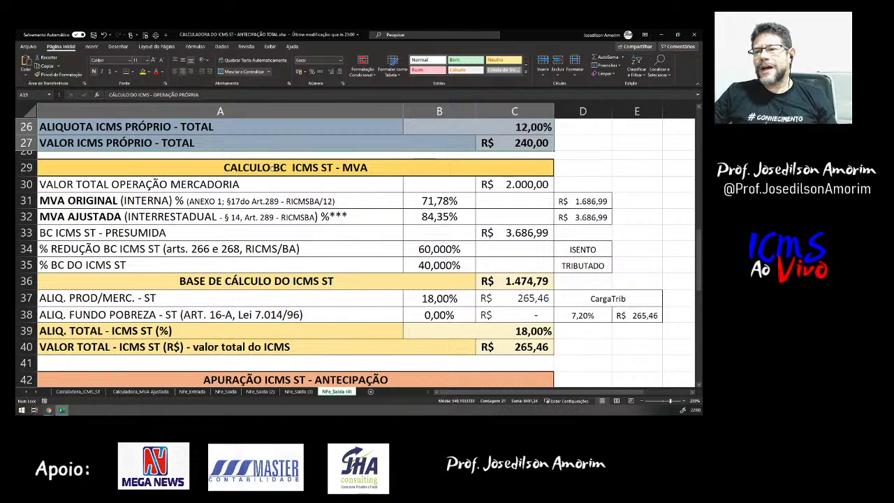
left_click(270, 167)
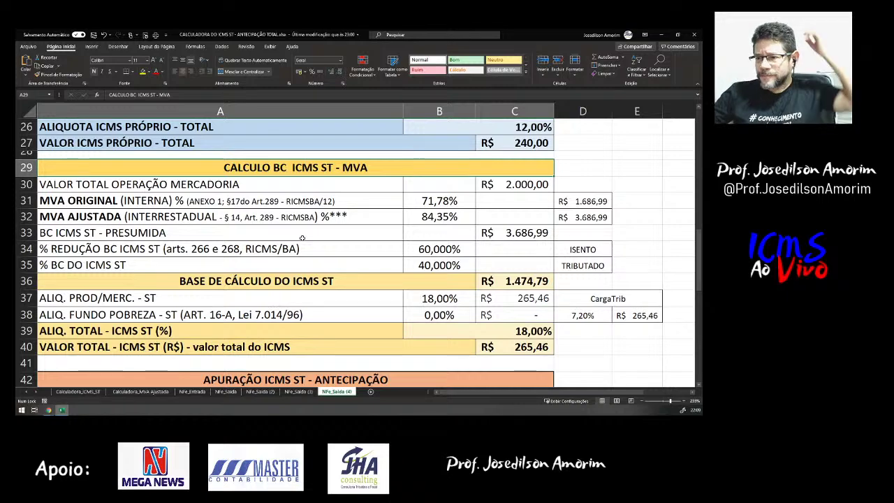
- Point out the FRETE, SEGURO, OUTRAS DESPESAS and DESCONTO INCONDICIONAL rows and highlight the value composition in B5:B9
scroll(380, 257, "up", 1)
scroll(380, 257, "up", 5)
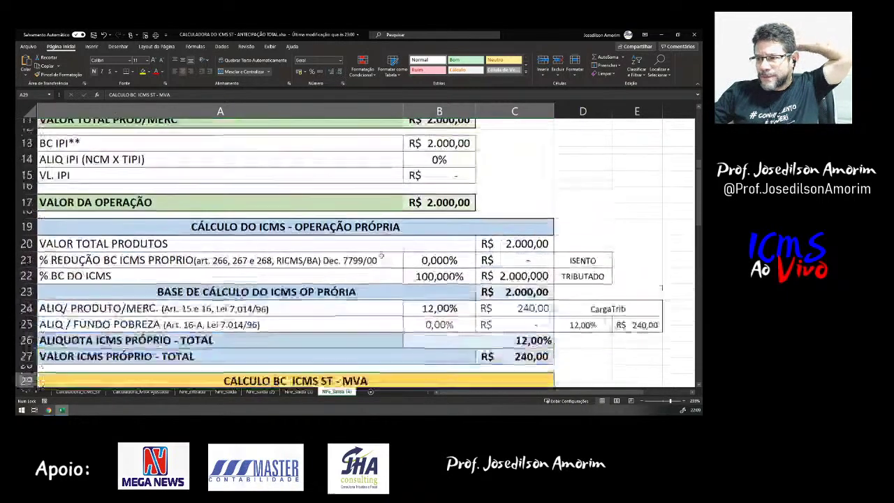
scroll(374, 217, "up", 2)
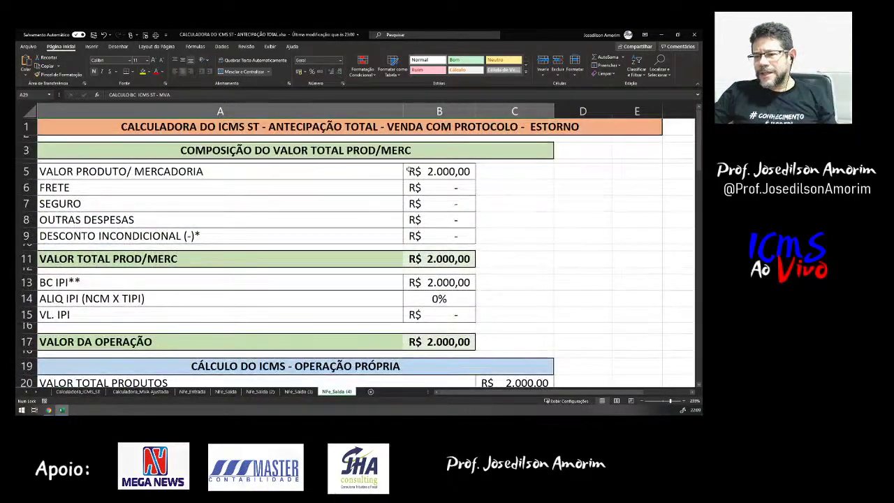
left_click(446, 187)
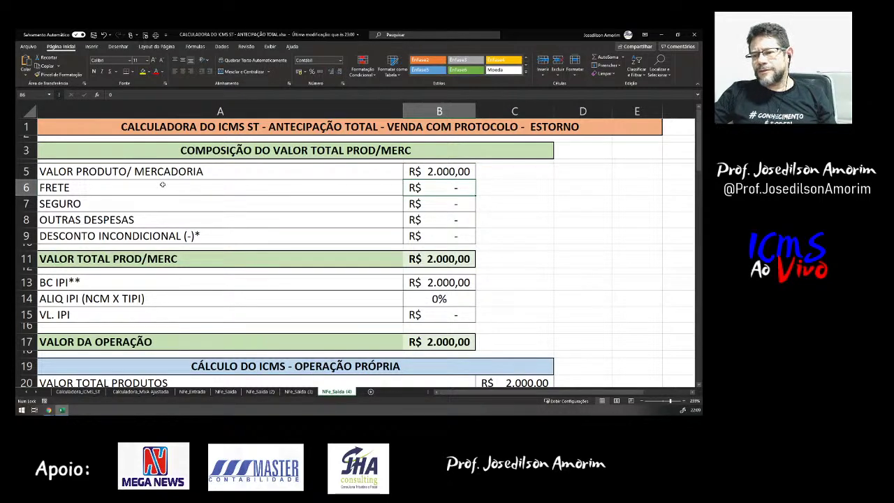
left_click(162, 183)
left_click(153, 197)
left_click(144, 219)
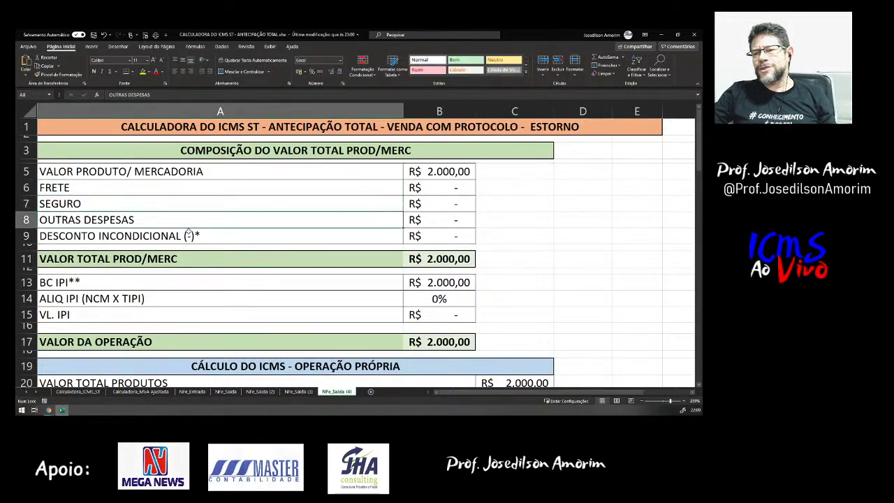
left_click(442, 236)
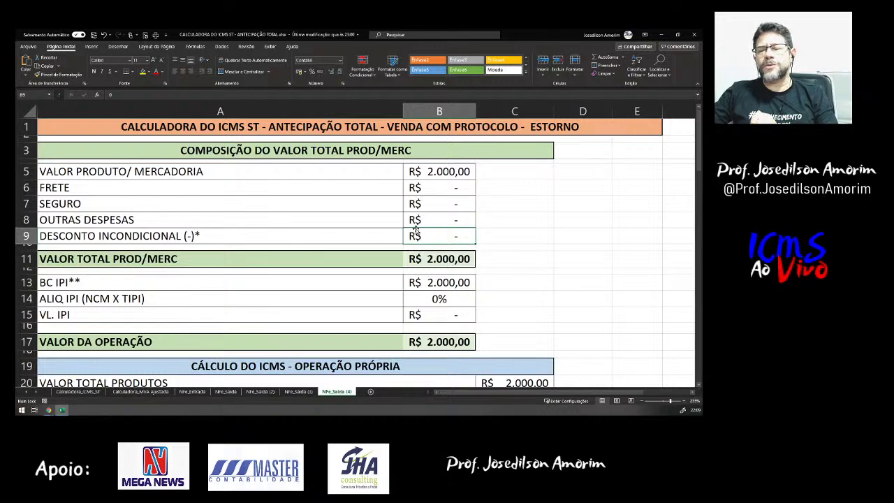
left_click(429, 173)
left_click_drag(433, 186, 435, 240)
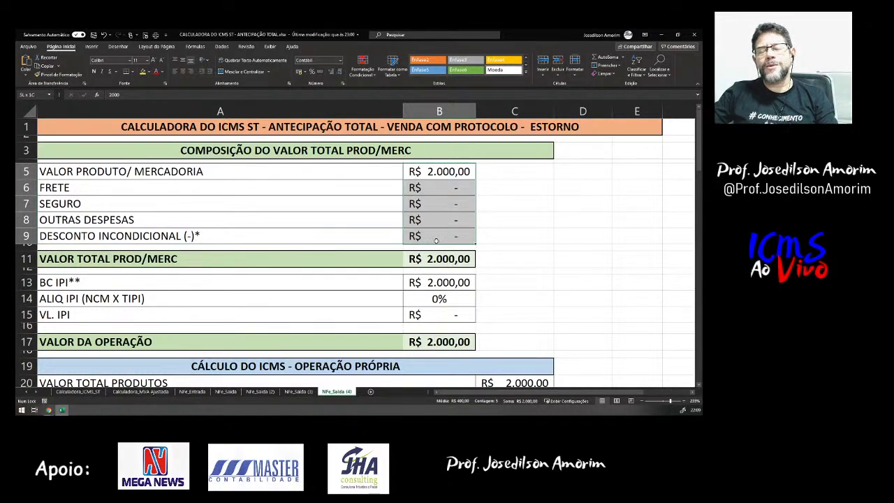
- Examine the BC IPI formula in B13, the VALOR DA OPERAÇÃO in B17 and the VALOR TOTAL PRODUTOS in C20
scroll(322, 229, "down", 3)
scroll(322, 229, "up", 2)
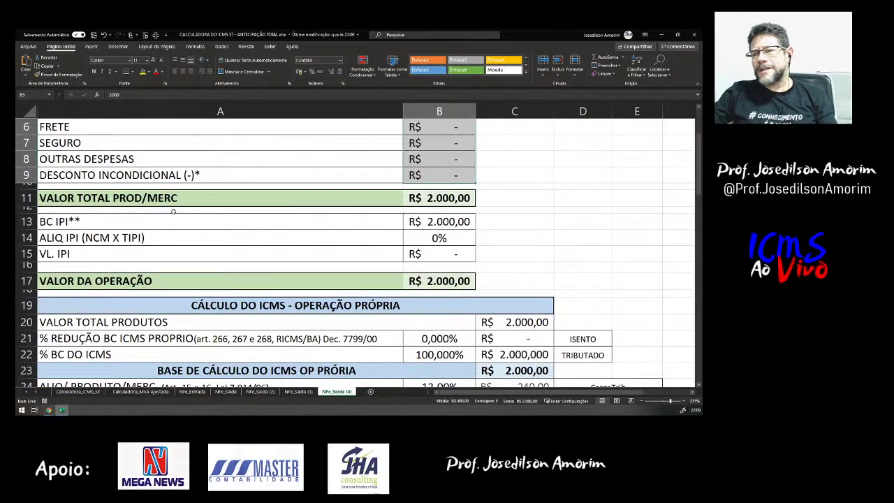
left_click(448, 221)
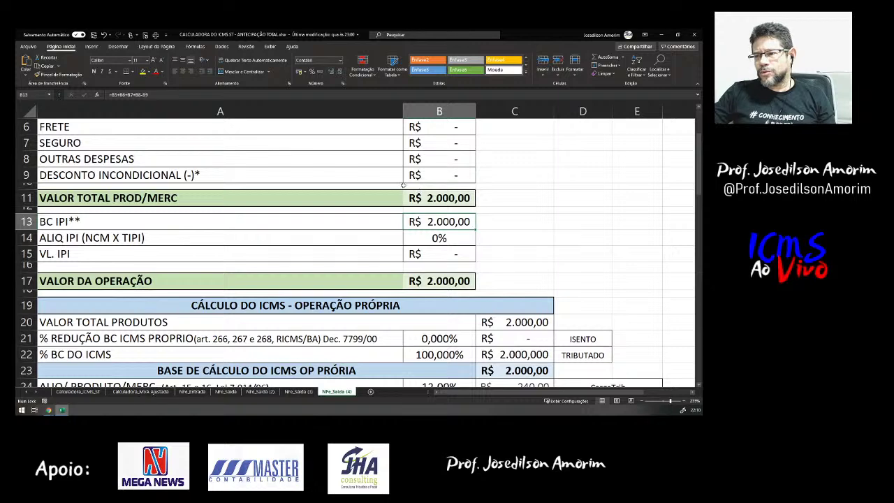
scroll(418, 188, "up", 2)
scroll(433, 208, "down", 3)
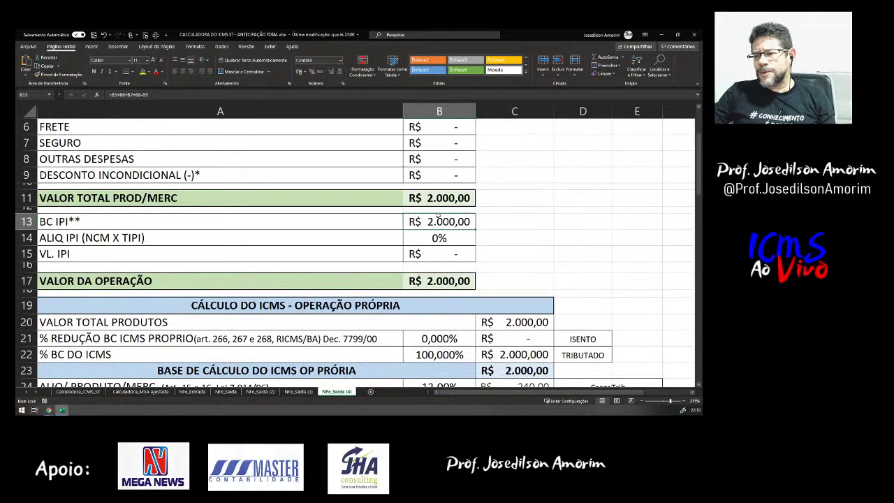
left_click(434, 214)
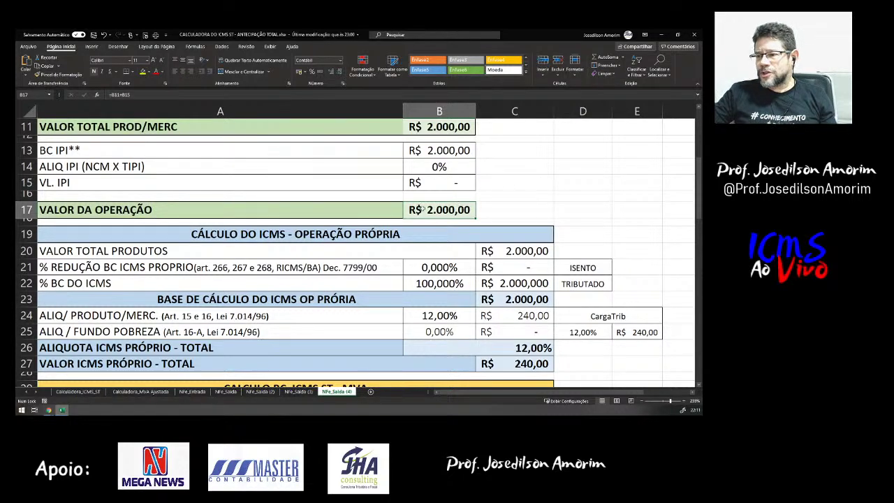
scroll(413, 212, "down", 2)
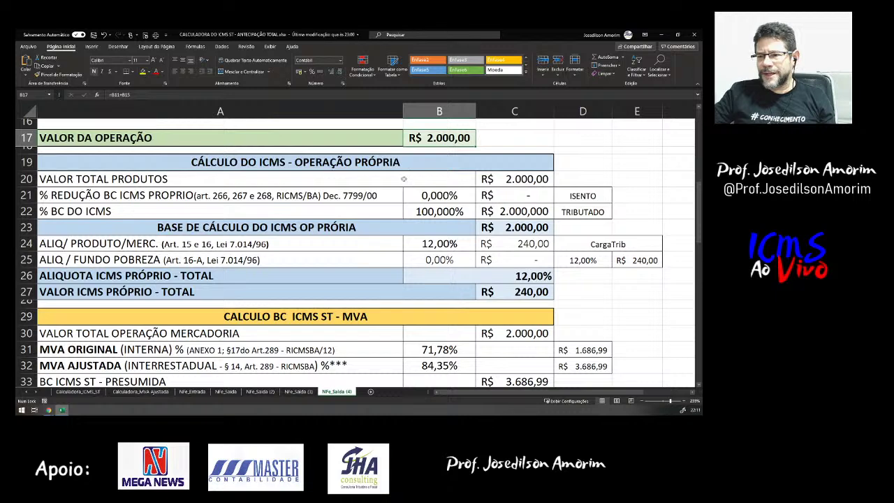
left_click(524, 178)
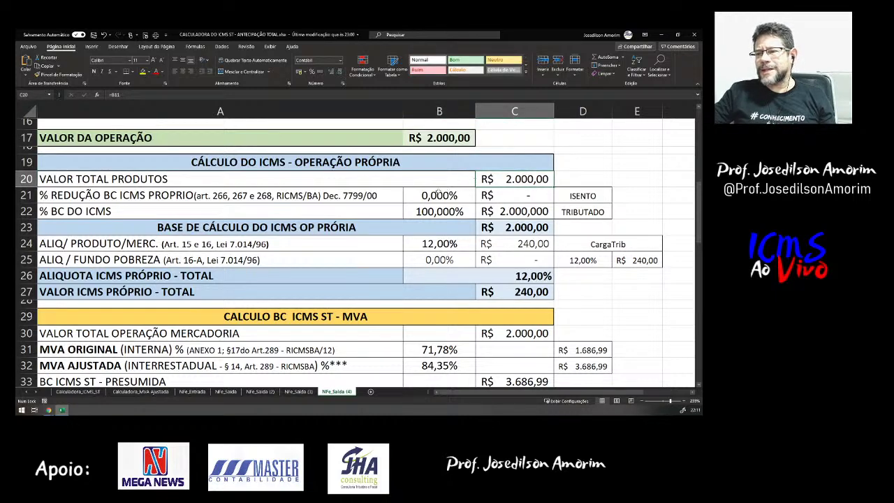
- Set the own-operation ALIQ/ PRODUTO/MERC. rate in B24 to 18%
scroll(421, 188, "down", 2)
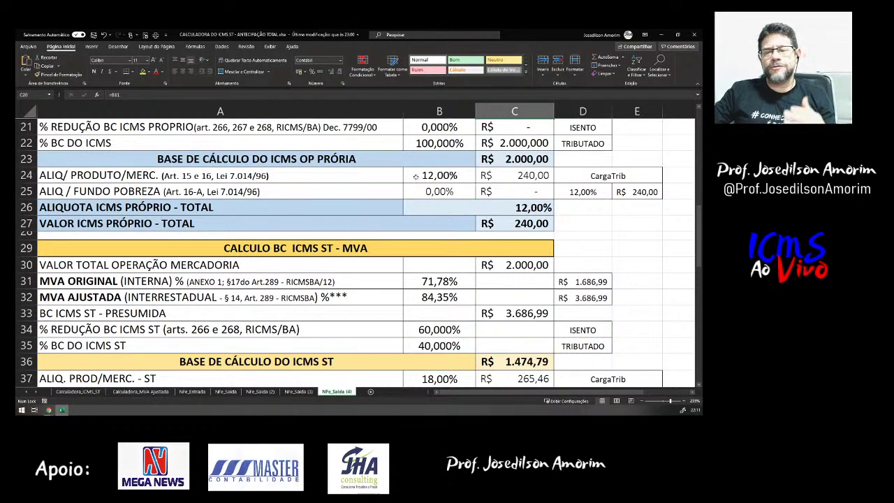
left_click(426, 176)
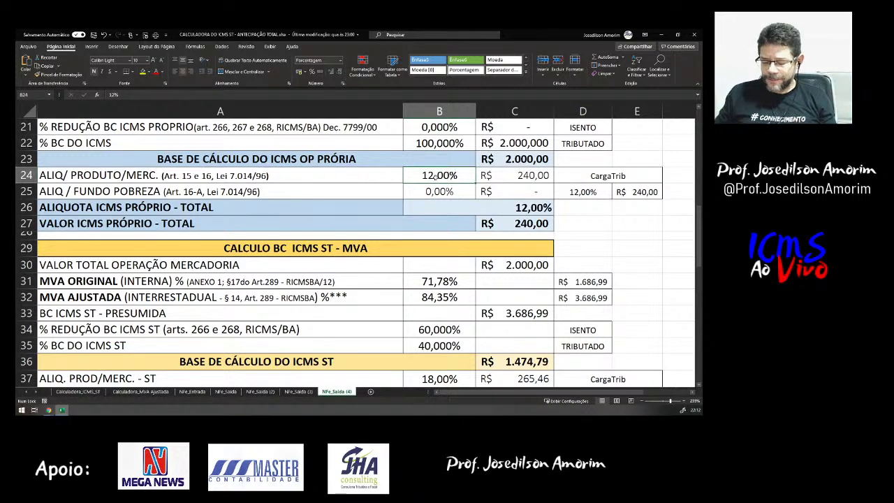
type("18")
key("Return")
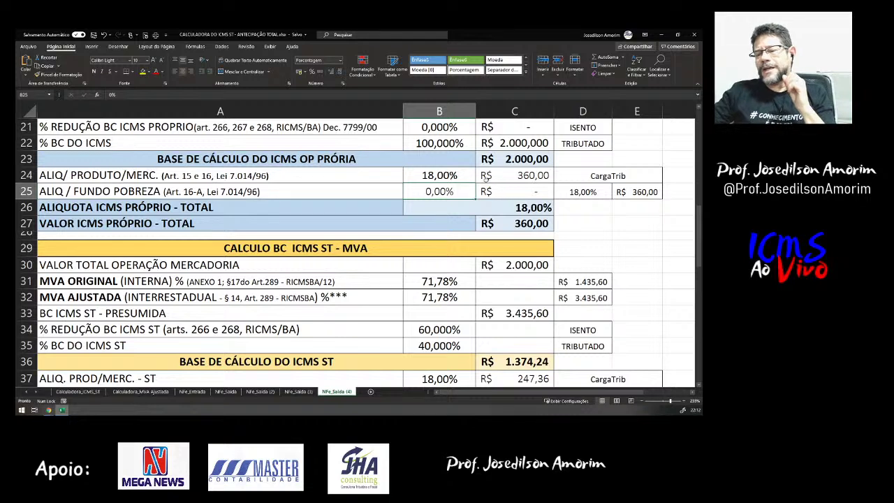
- Review the rate in B24, highlight the VALOR ICMS PRÓPRIO - TOTAL row, A27:C27, and select the MVA ORIGINAL percentage in B31
left_click(442, 177)
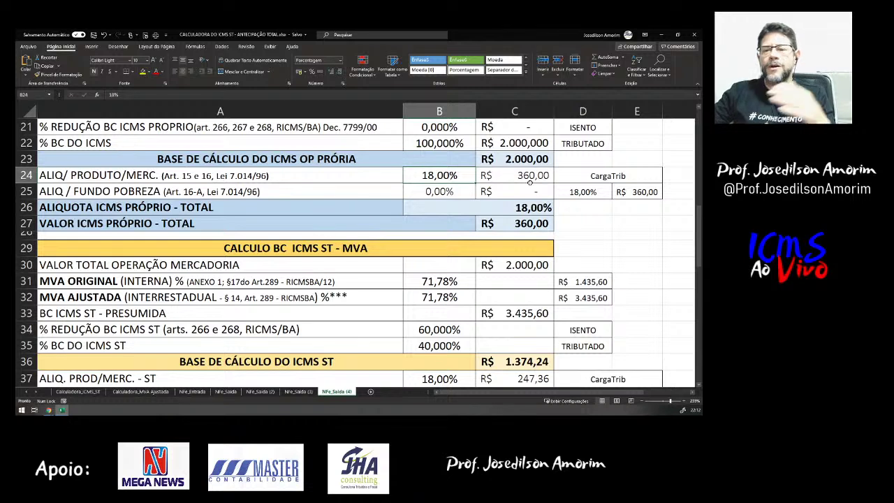
left_click(528, 225)
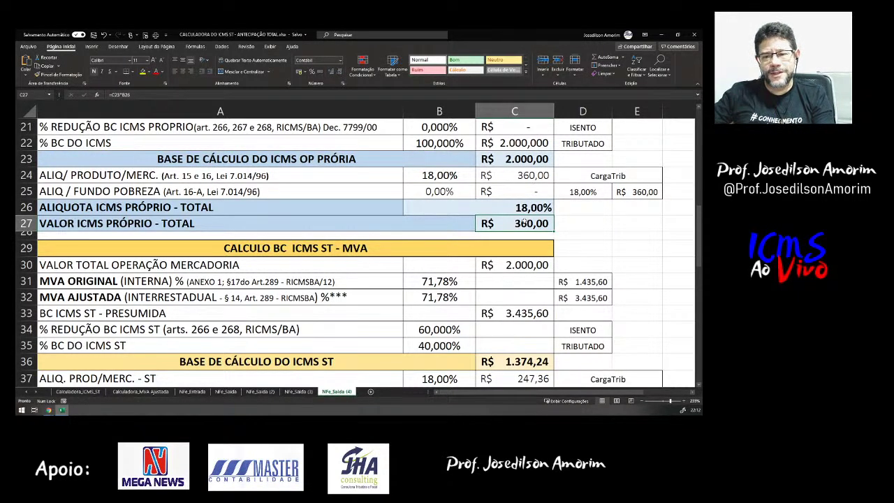
left_click(241, 223)
left_click_drag(445, 222, 509, 223)
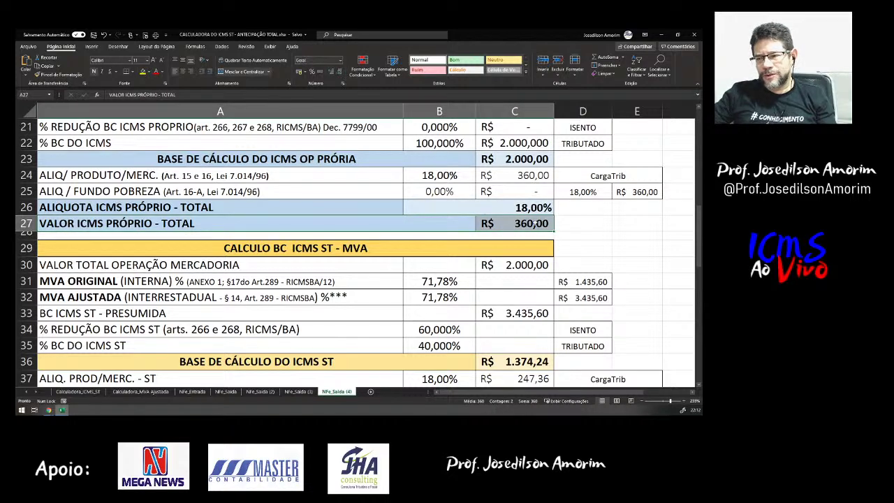
scroll(305, 218, "down", 2)
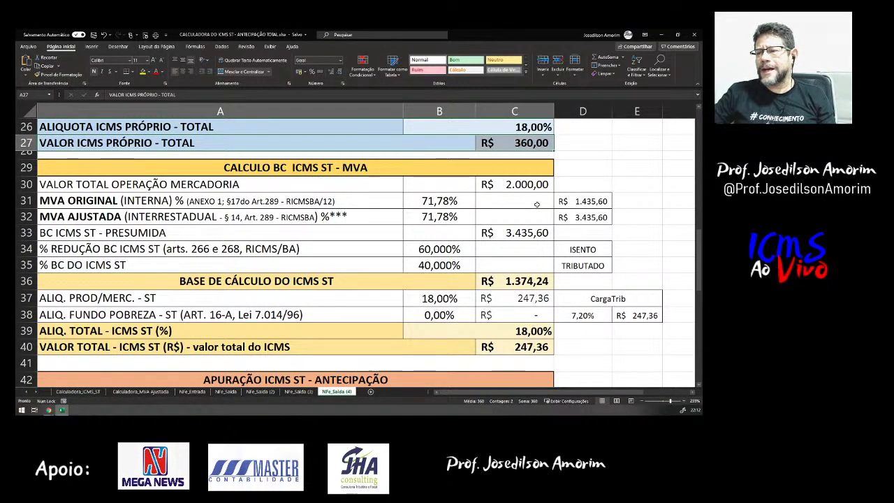
left_click(436, 202)
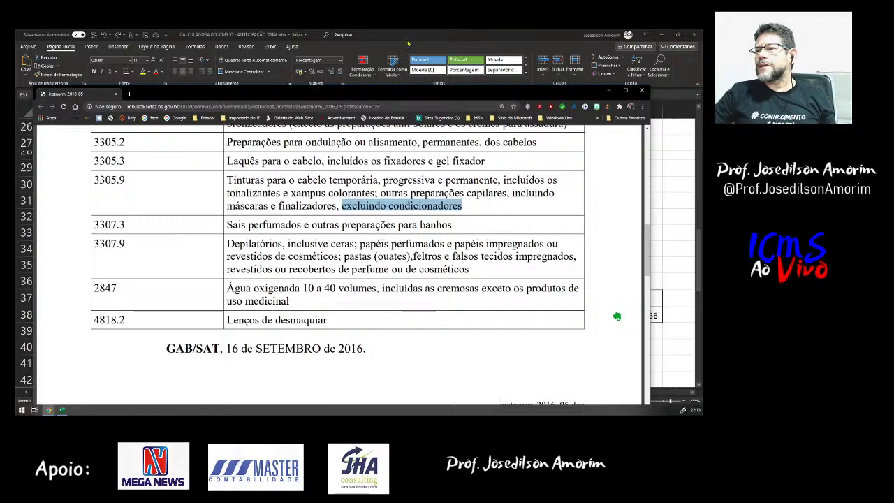
- Reduce the workbook window from full screen and bring the browser window with instnorm_2016_05 to the front
left_click(386, 40)
double_click(386, 41)
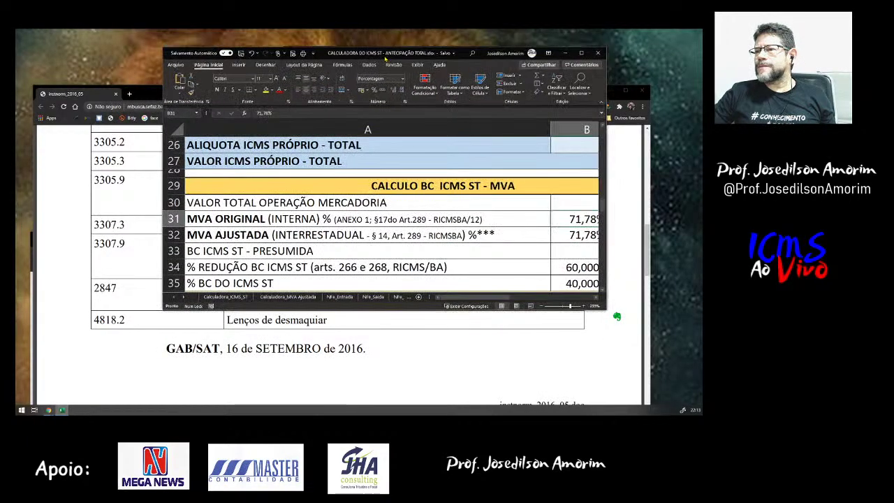
left_click(141, 93)
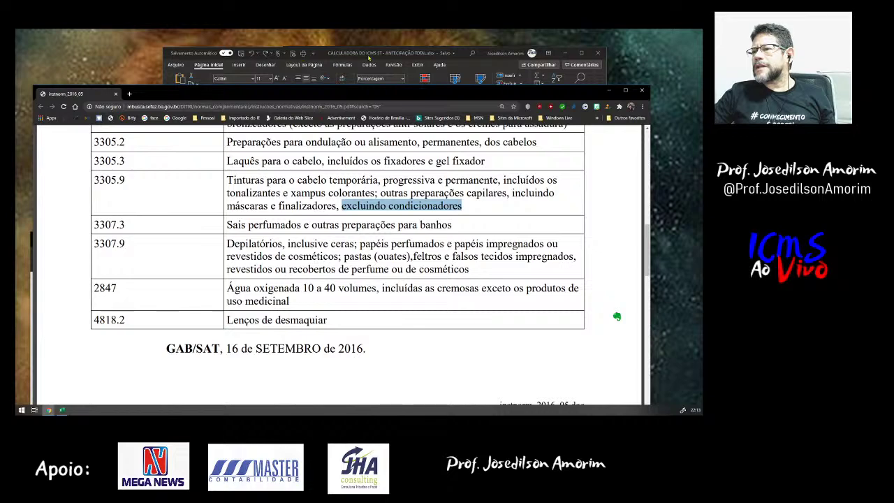
left_click_drag(294, 96, 320, 75)
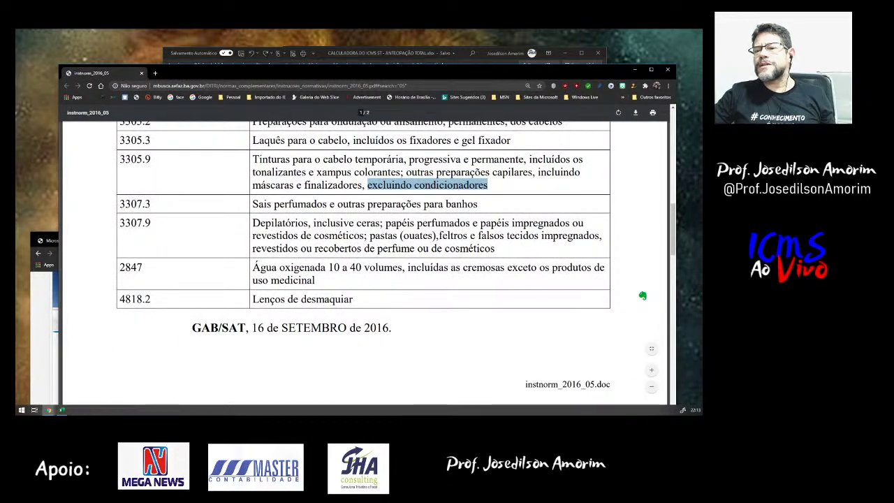
key("super+d")
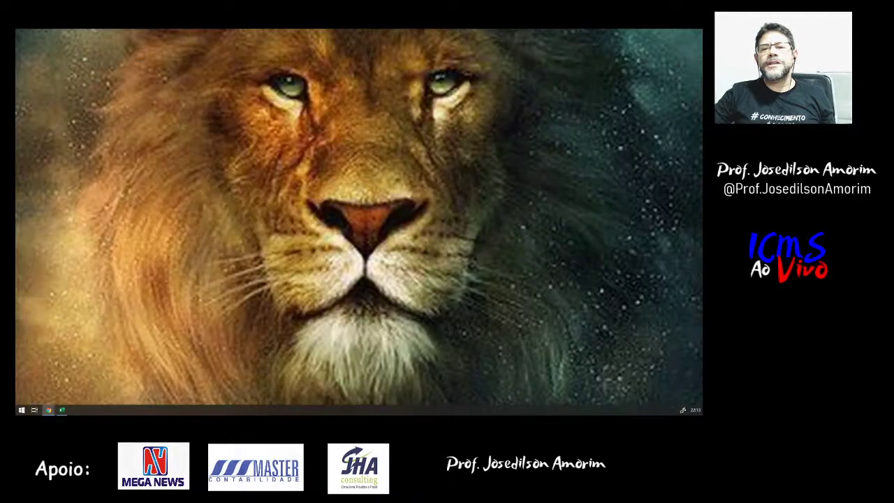
key("super+d")
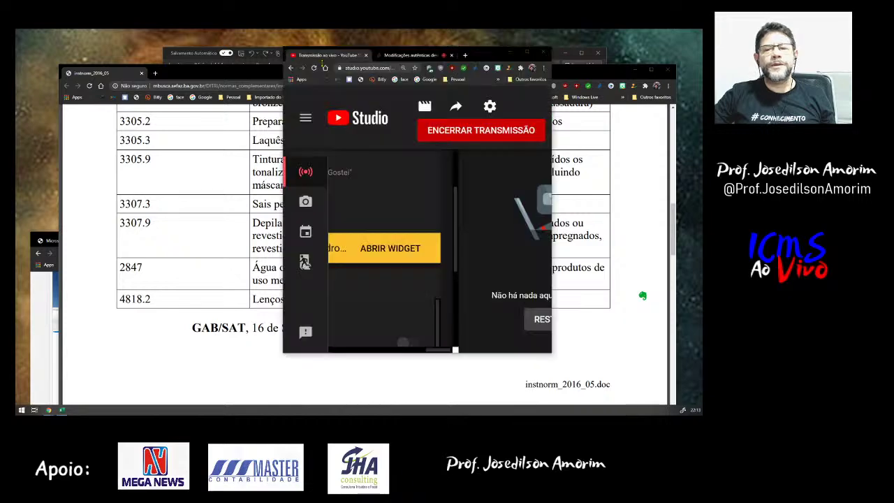
key("alt+Tab")
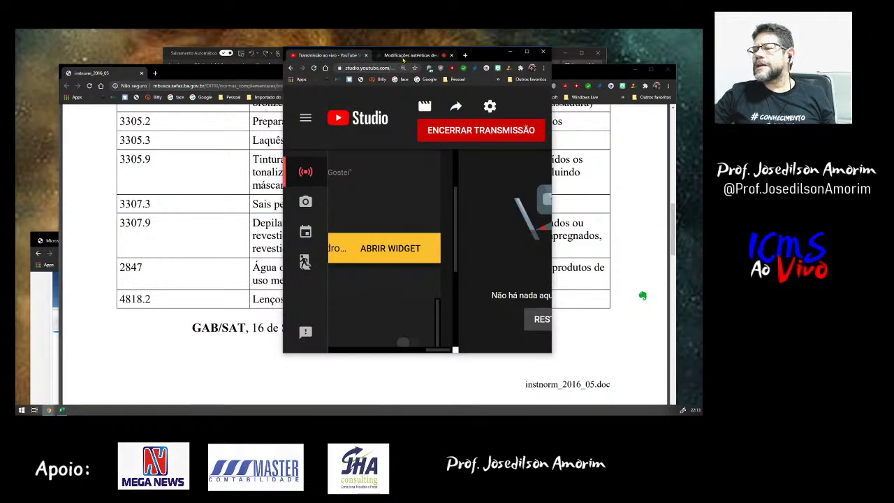
left_click(405, 56)
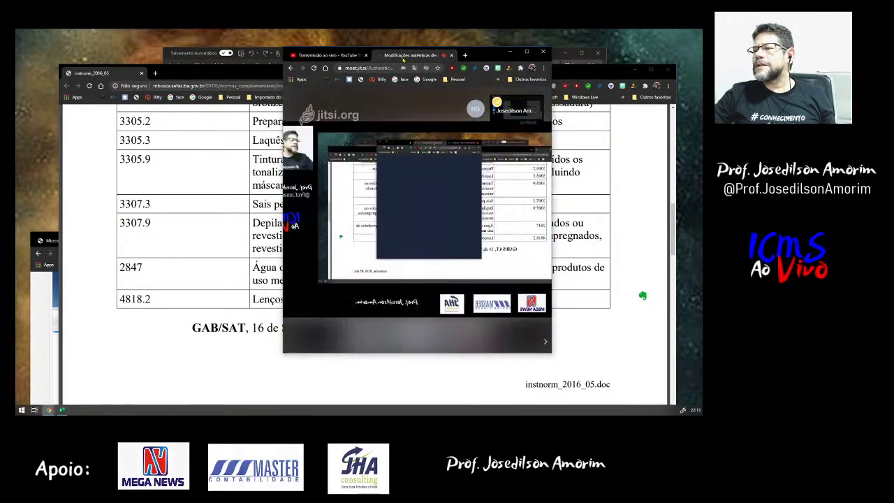
left_click(348, 58)
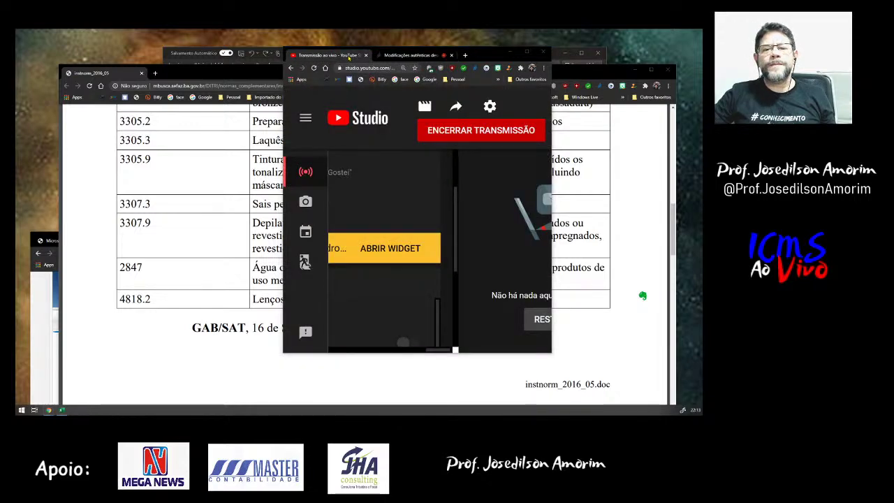
key("alt+Tab")
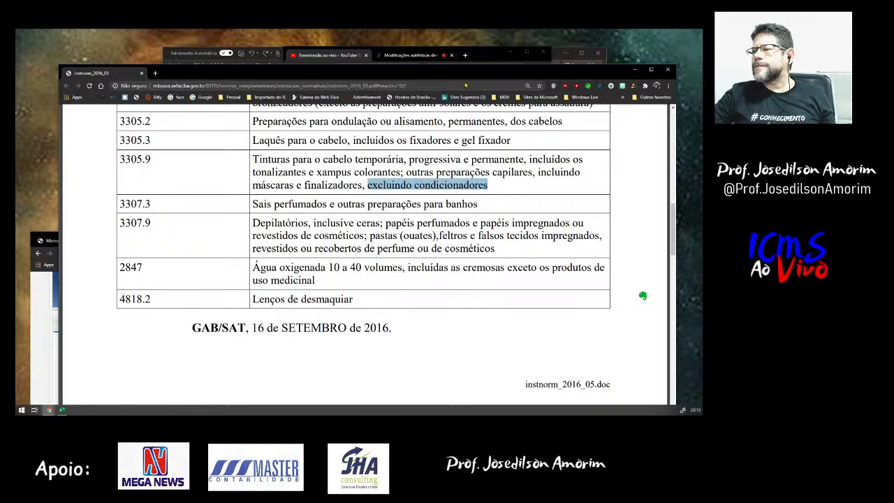
left_click_drag(465, 74, 458, 104)
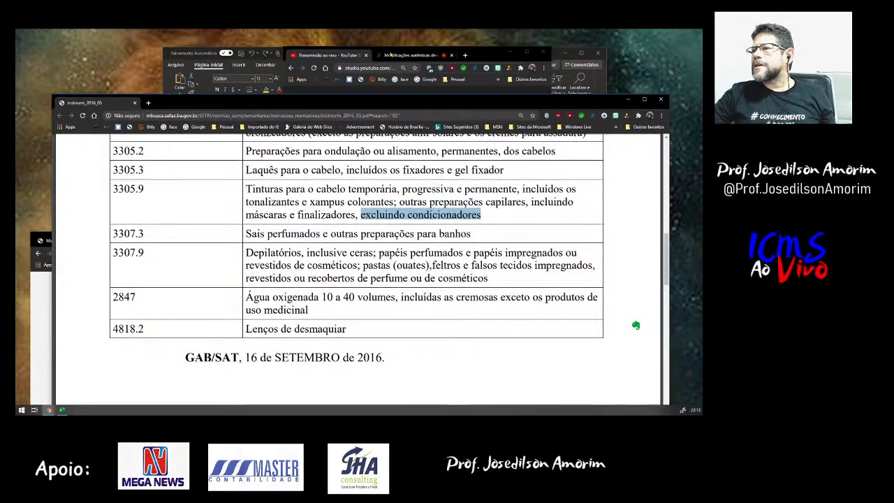
left_click(391, 54)
left_click(335, 55)
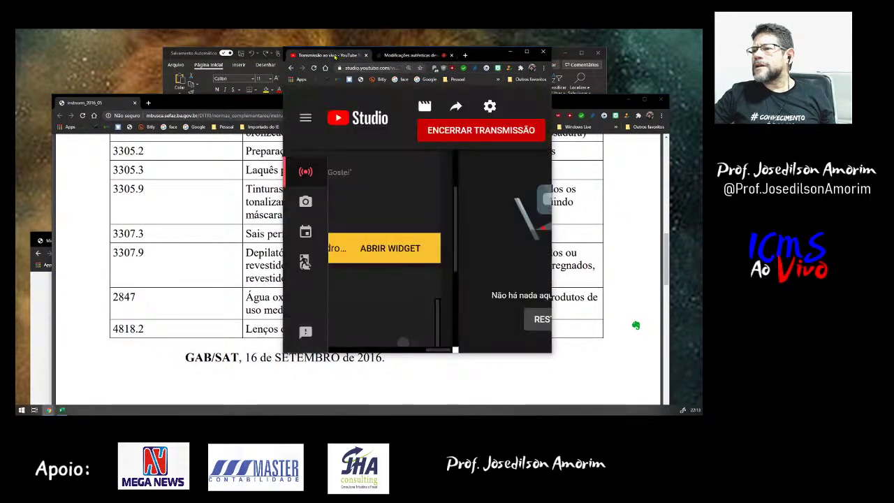
- Open the SEFAZ BA site in a new browser tab and go to TEXTOS LEGAIS under Legislação e Conselho da Fazenda
left_click(174, 102)
left_click(148, 103)
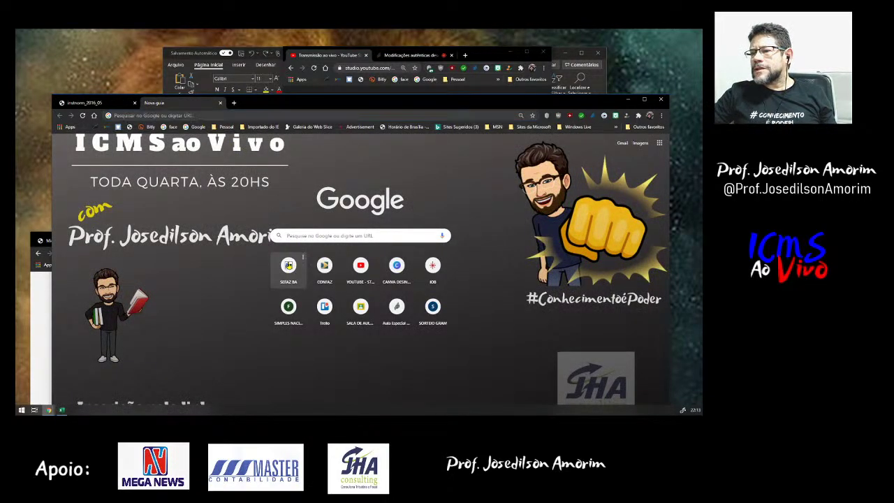
left_click(288, 265)
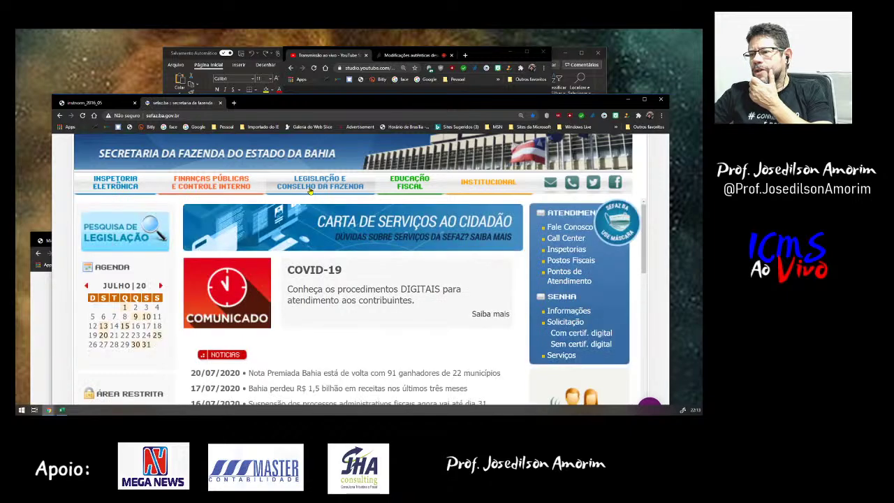
left_click(310, 190)
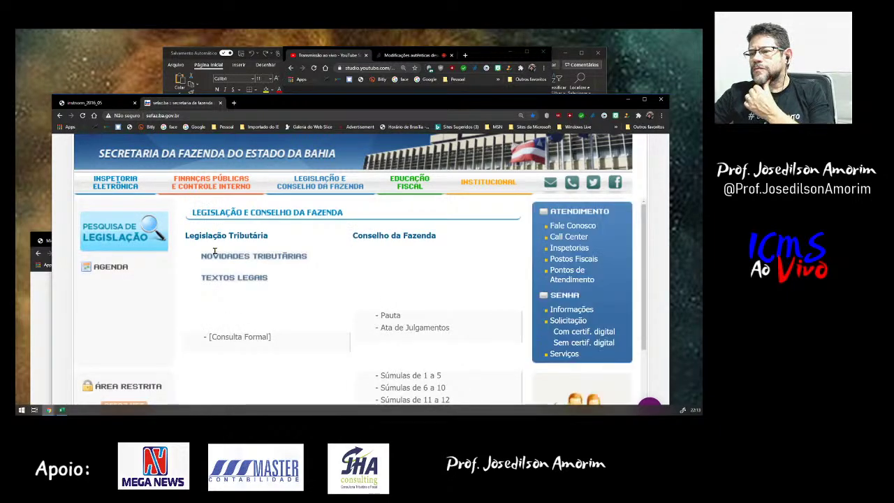
left_click(217, 278)
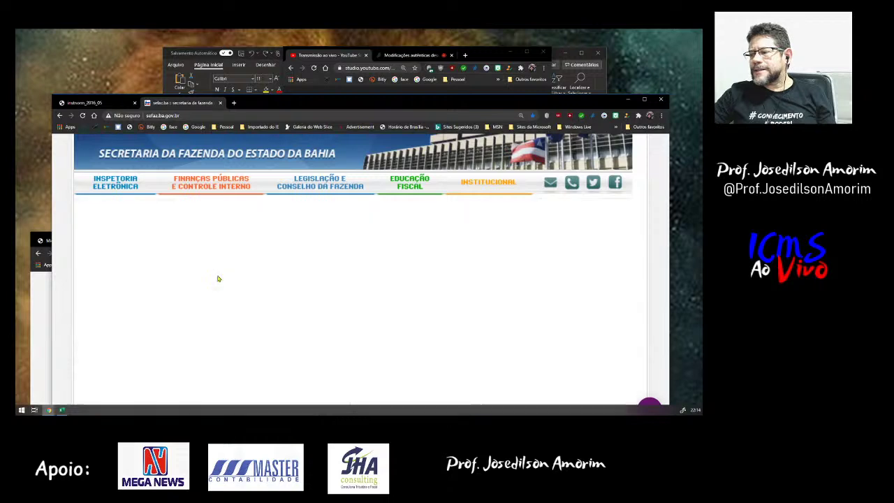
- Open the RICMS/2012 regulation's Texto document from the ICMS legal texts and search it for "art. 289."
scroll(168, 248, "down", 2)
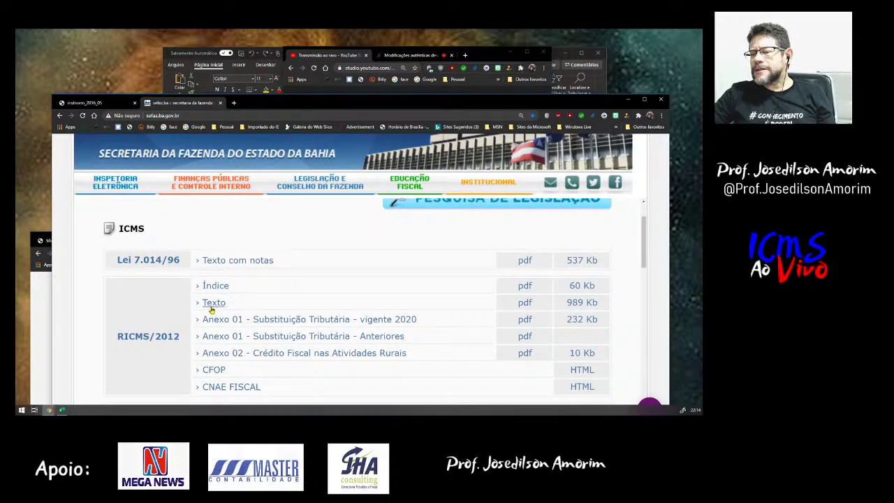
left_click(212, 304)
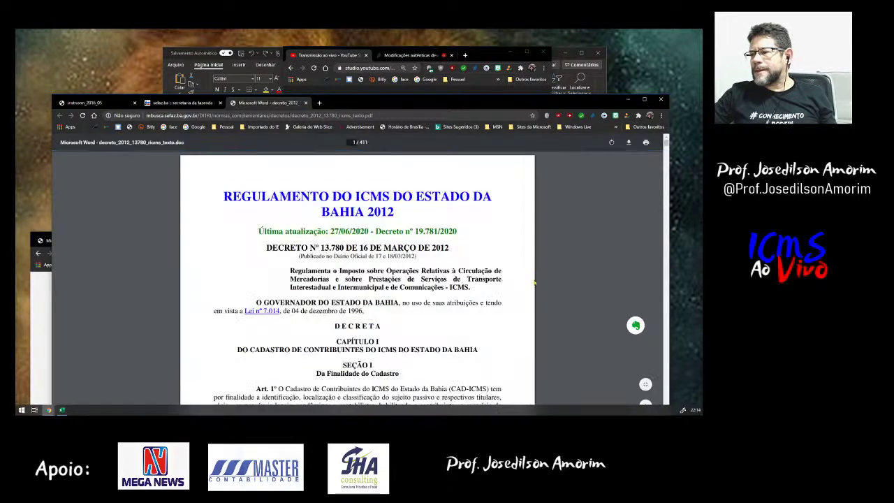
key("ctrl+f")
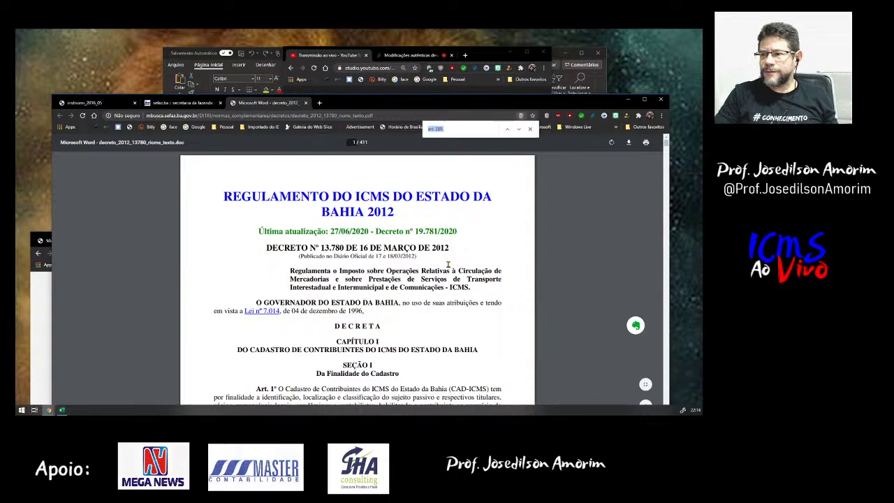
type("art. 289")
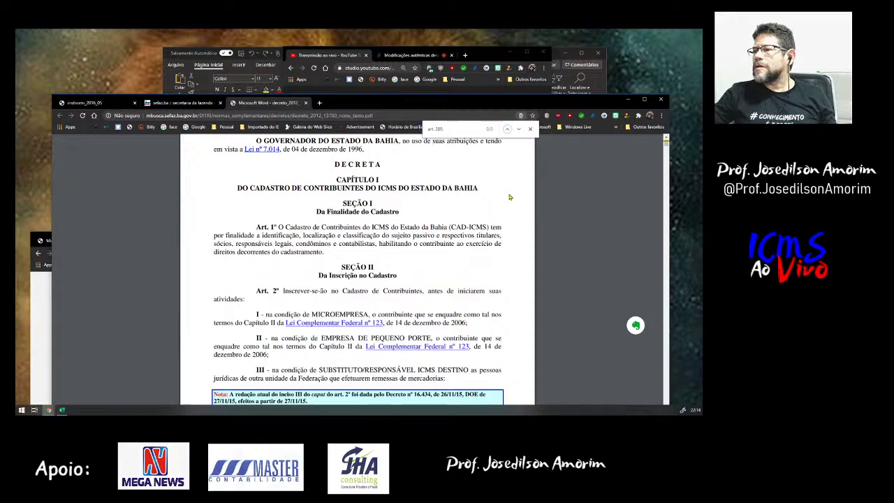
key("Return")
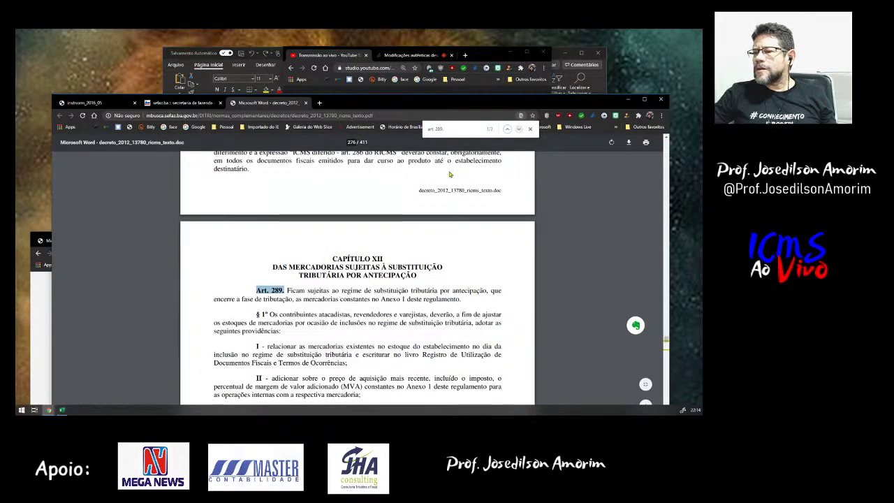
- Examine art. 289 of the RICMS from its opening through the § 14 adjusted MVA formula to the § 17 percentage list
scroll(278, 285, "down", 15)
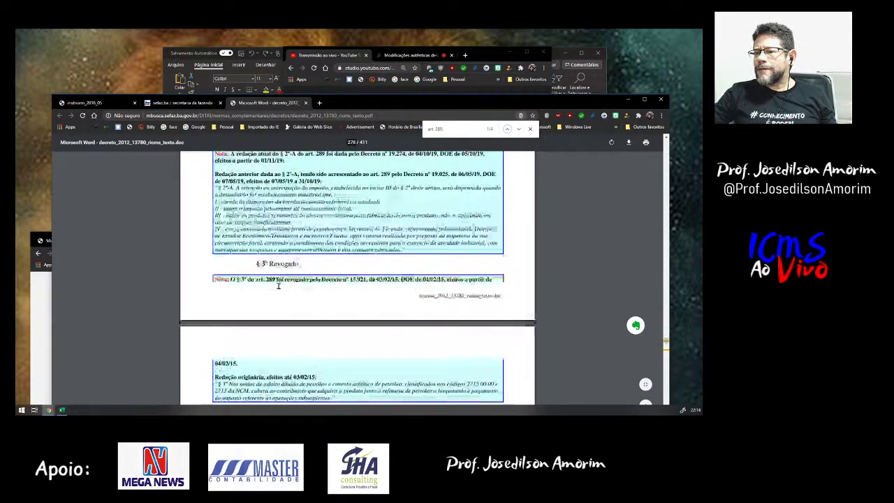
scroll(277, 285, "down", 20)
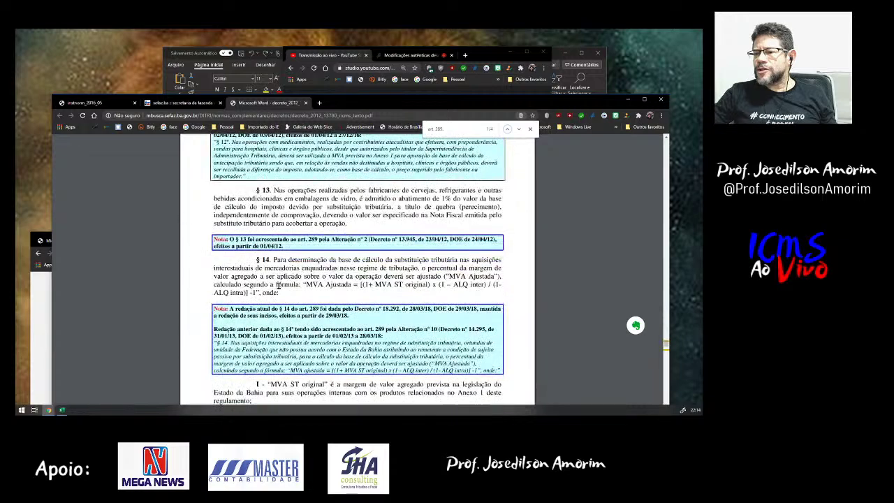
scroll(277, 285, "down", 5)
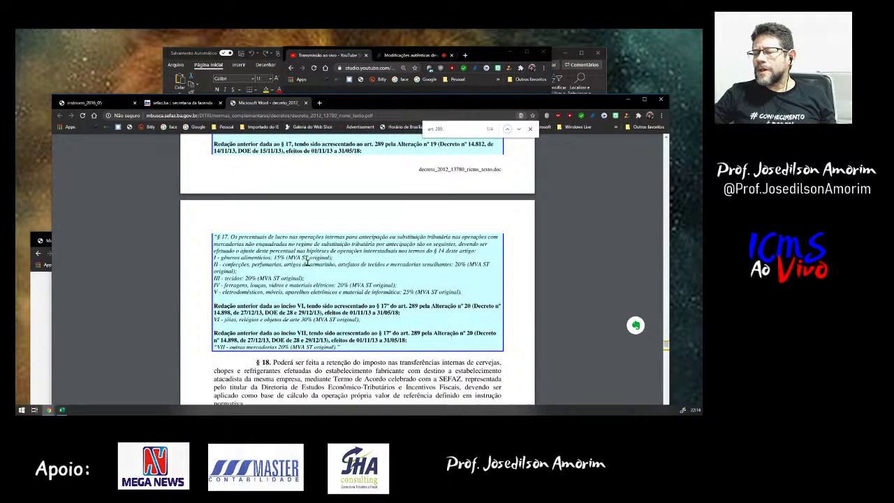
scroll(306, 257, "up", 8)
scroll(308, 267, "down", 3)
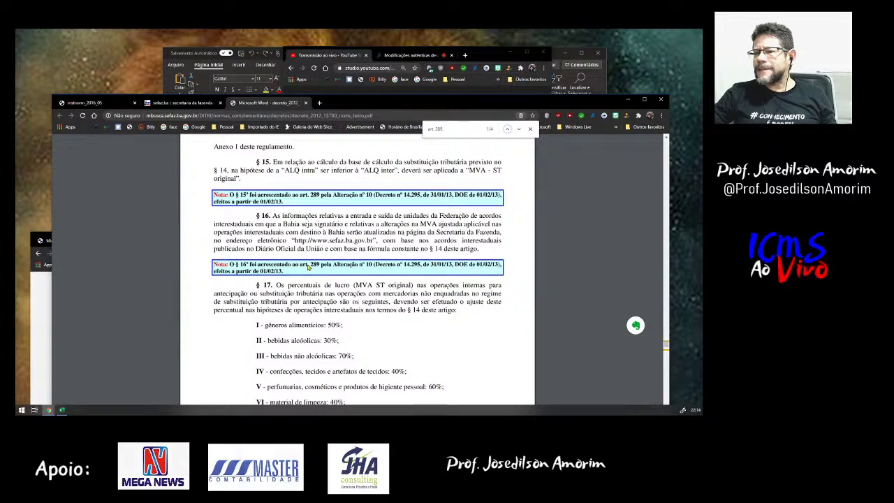
scroll(307, 267, "down", 3)
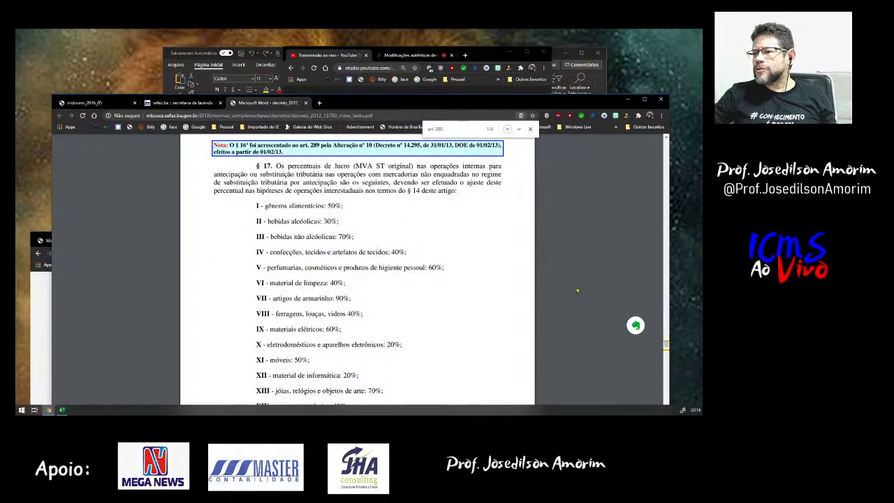
scroll(589, 274, "down", 2)
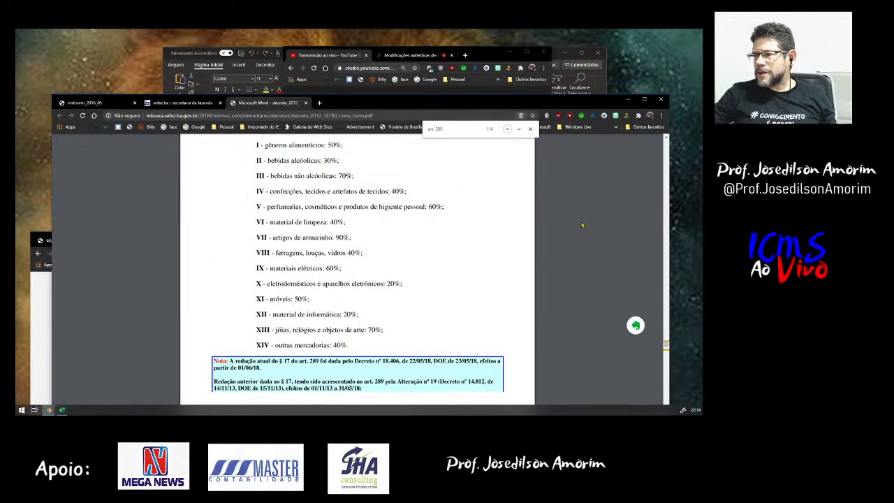
scroll(593, 266, "down", 4)
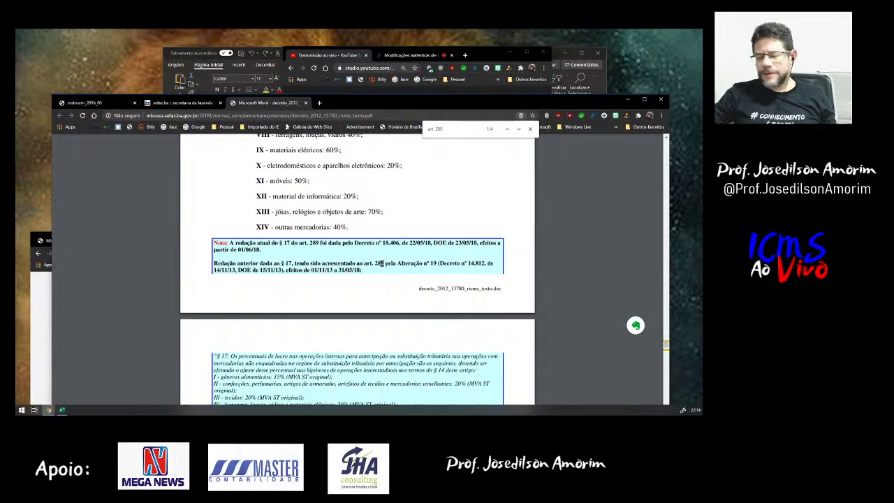
- Enlarge the § 17 list and highlight item V, perfumarias, cosméticos e produtos de higiene pessoal, and its 60% rate
scroll(380, 280, "up", 1)
scroll(379, 281, "up", 1)
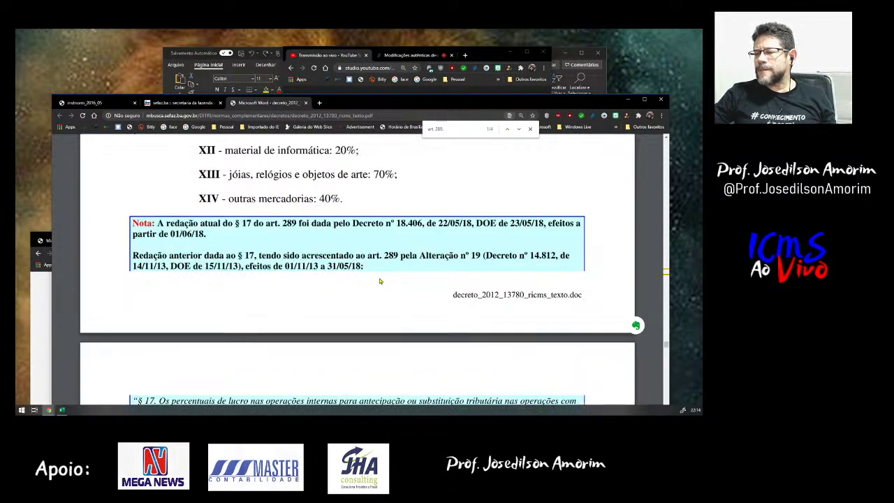
scroll(380, 279, "up", 2)
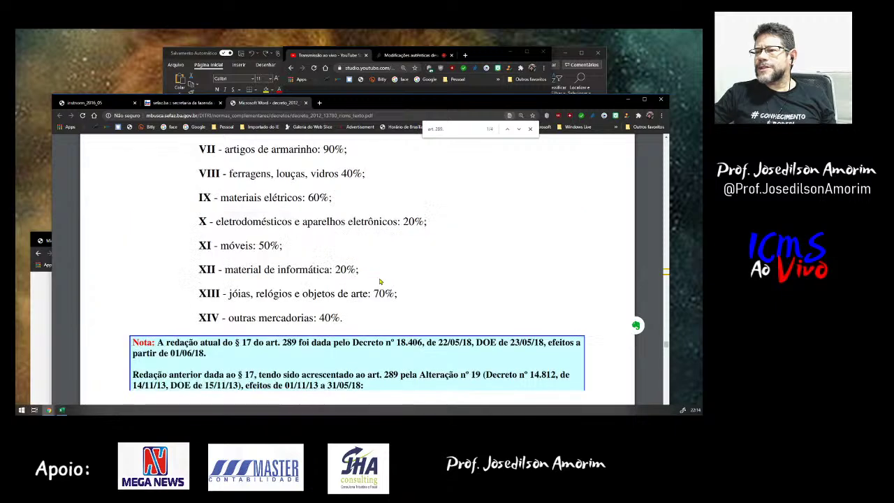
scroll(333, 250, "up", 2)
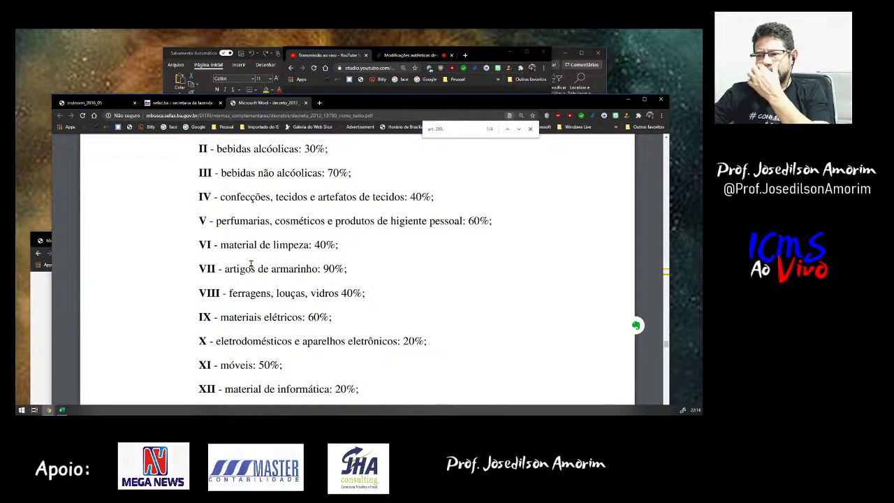
left_click_drag(196, 221, 520, 228)
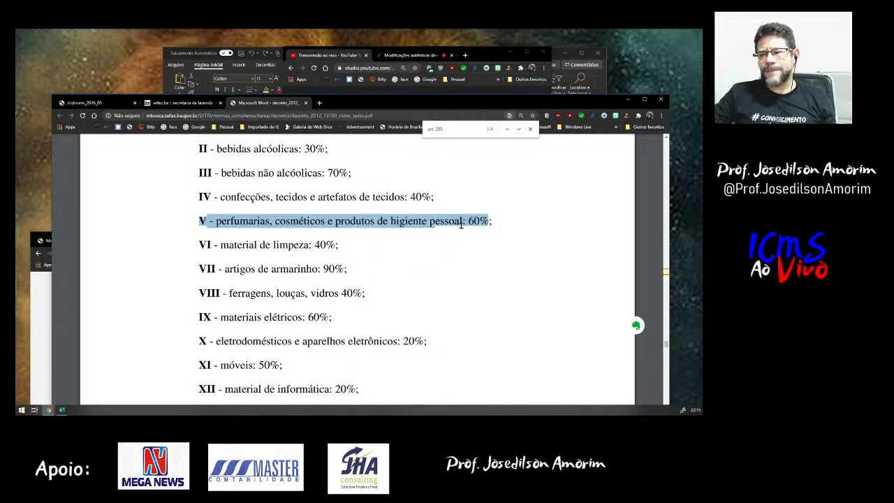
left_click_drag(466, 221, 492, 221)
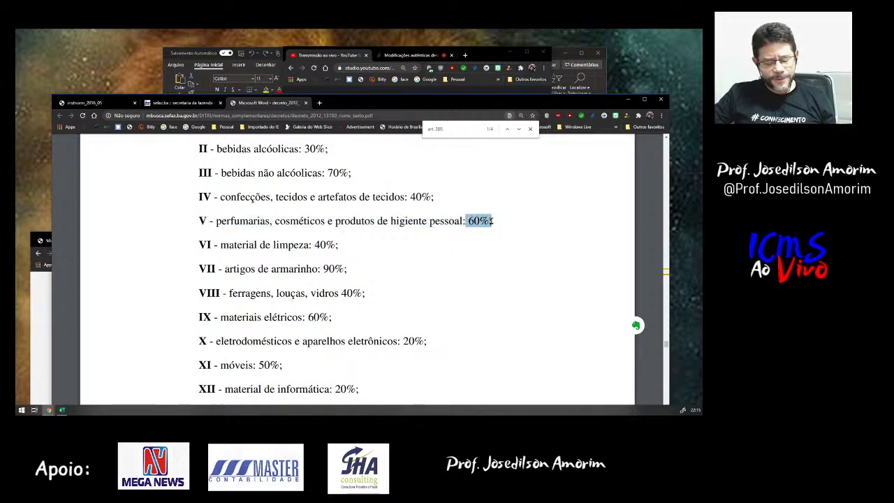
- Switch back to the ICMS ST calculator workbook, maximize it, and set the MVA ORIGINAL percentage in B31 to 60%
key("alt+Tab")
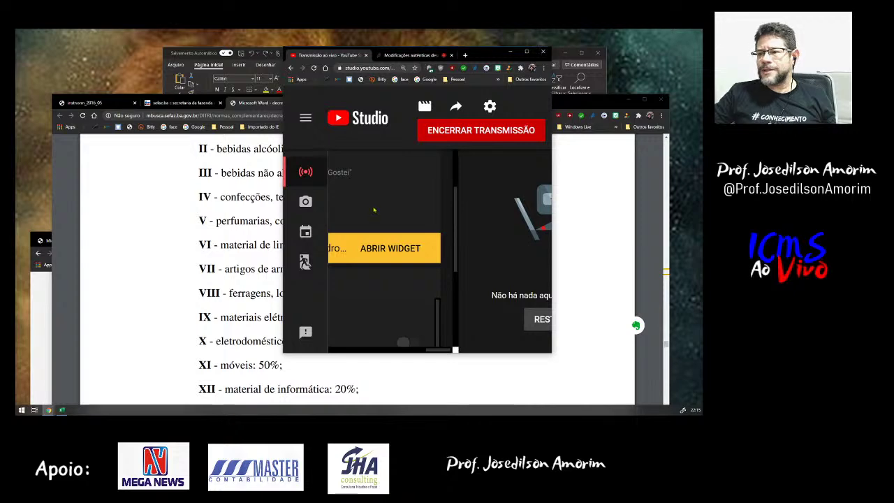
key("alt+Tab")
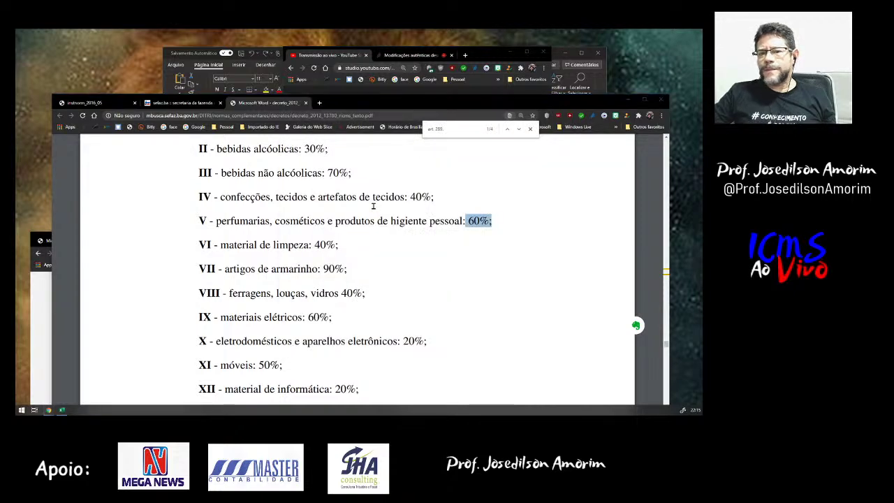
key("alt+Tab")
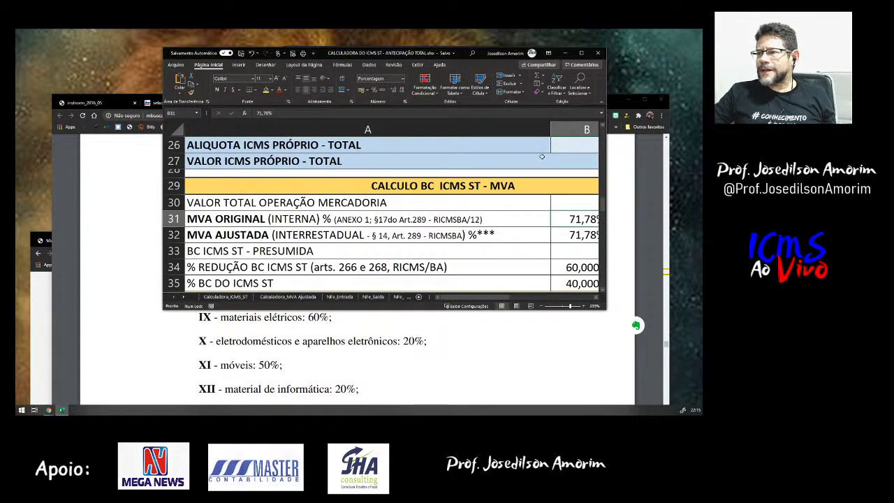
left_click(581, 52)
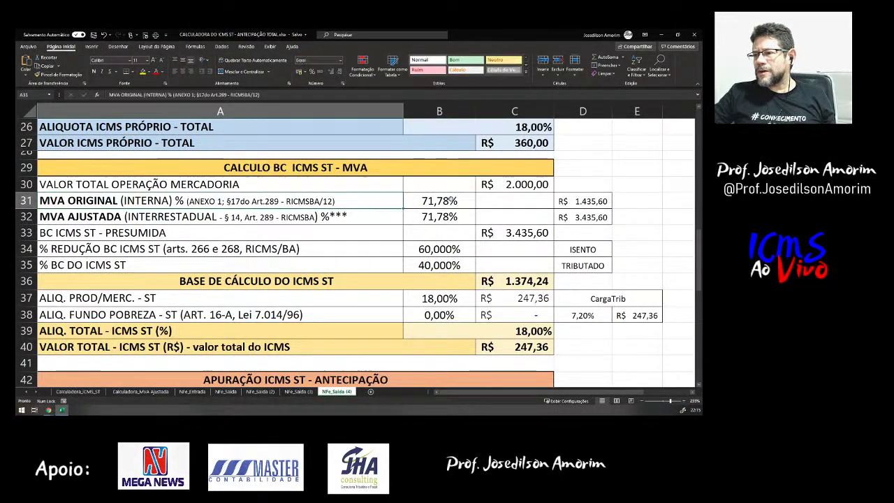
type("60")
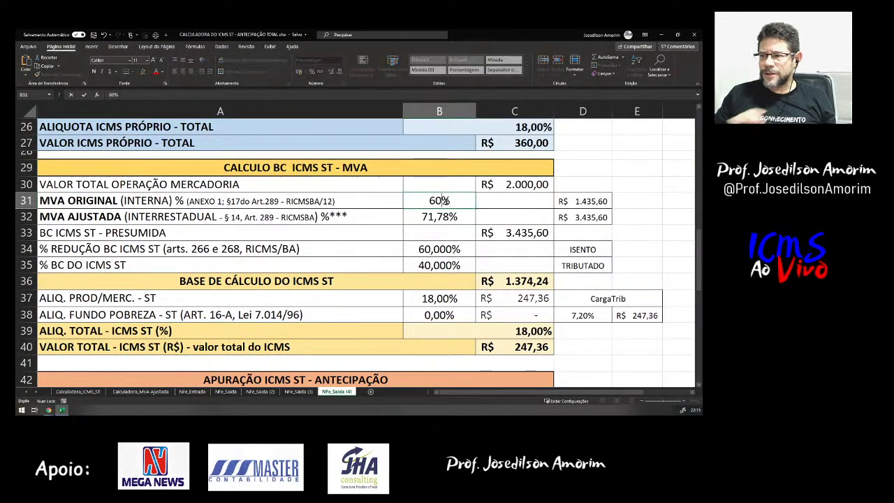
key("Return")
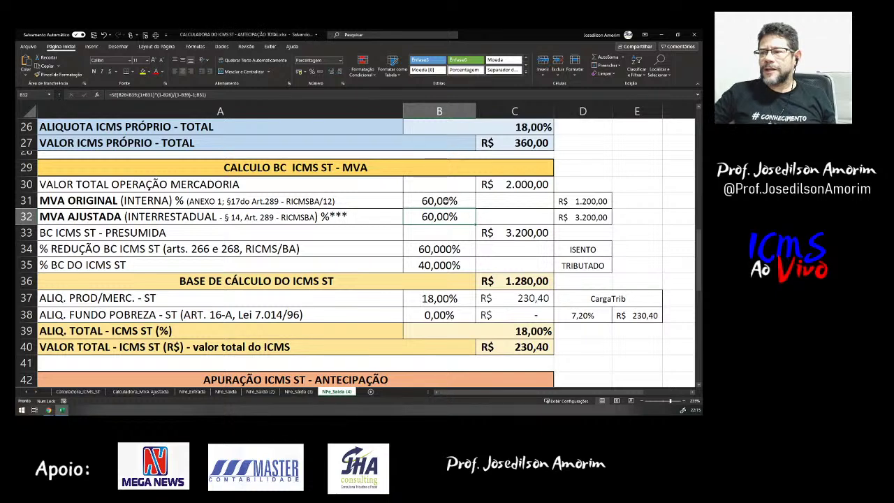
- Review the MVA AJUSTADA percentage in B32 and the BC ICMS ST - PRESUMIDA amount in C33
mouse_move(426, 216)
left_mouse_down()
mouse_move(425, 203)
mouse_move(425, 215)
left_mouse_up()
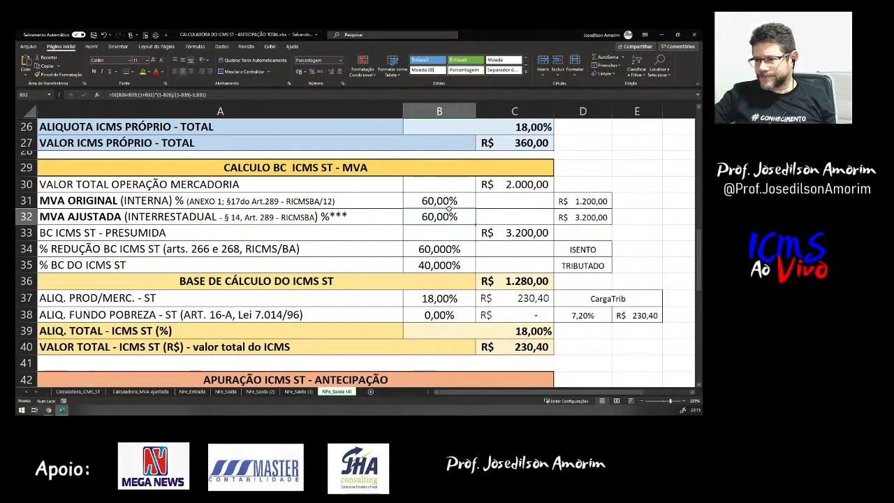
left_click(448, 206)
left_click(505, 232)
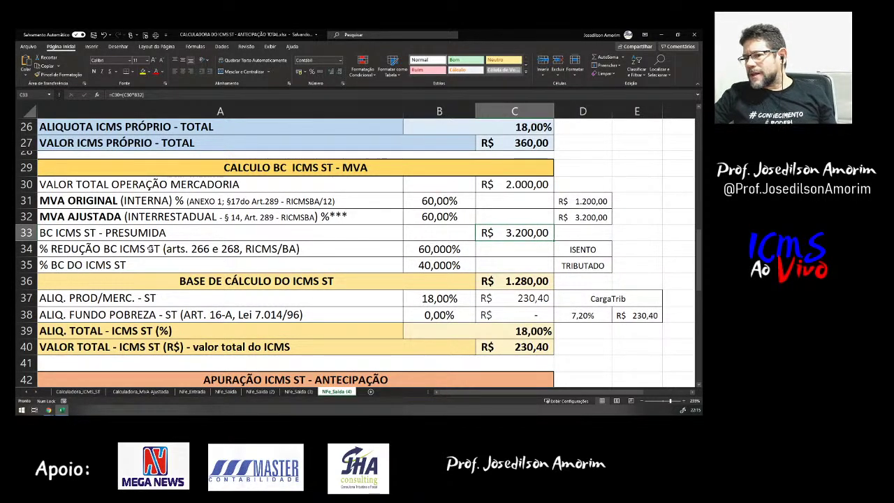
- Set the % REDUÇÃO BC ICMS ST value in B34 to 0%
left_click(426, 248)
type("0")
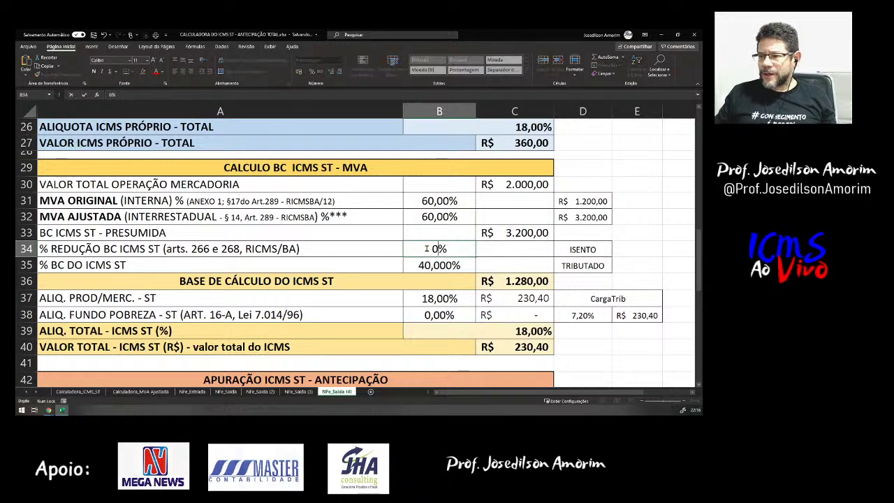
key("Return")
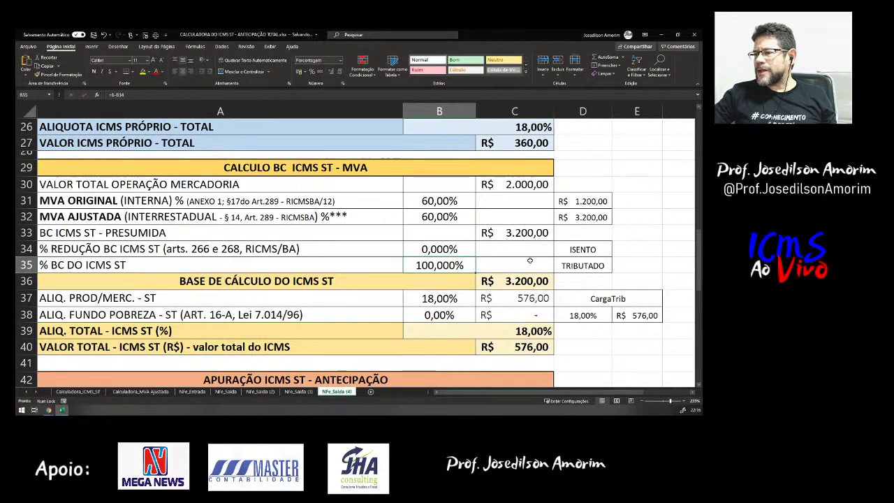
- Review the ICMS ST calculation down to the APURAÇÃO section and select the VALOR TOTAL OPERAÇÃO MERCADORIA amount in C30
scroll(489, 259, "down", 2)
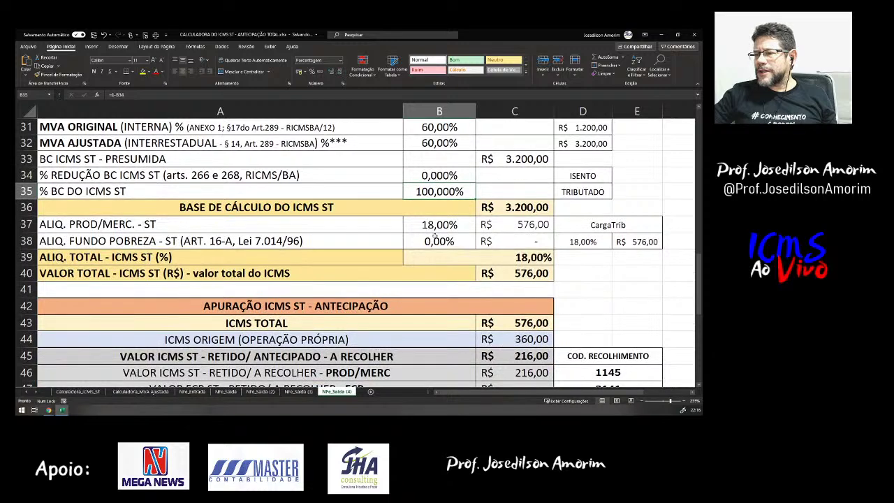
scroll(464, 229, "up", 2)
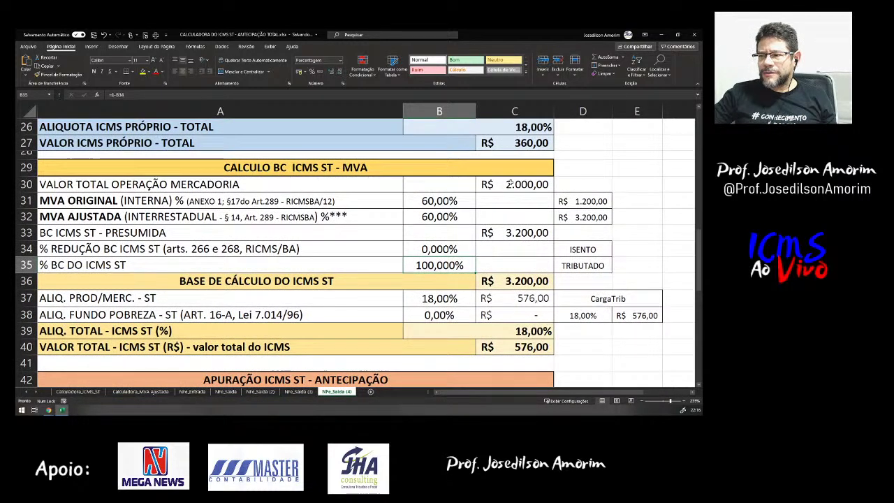
left_click(509, 184)
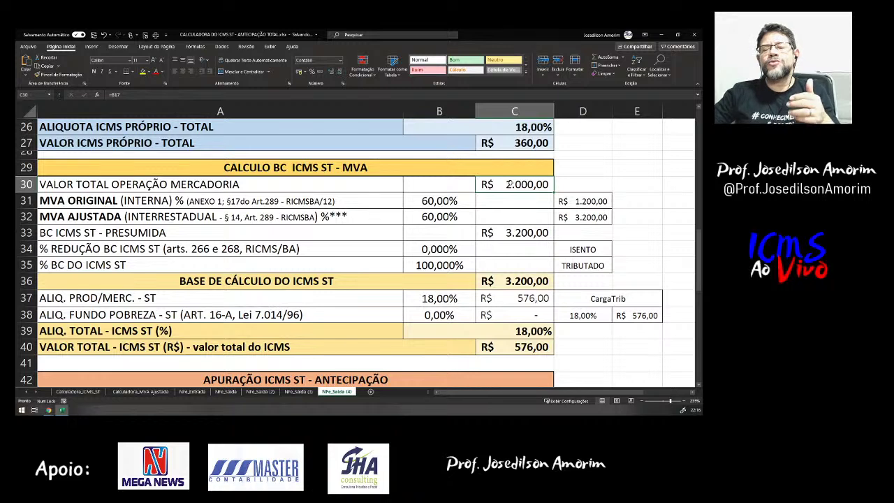
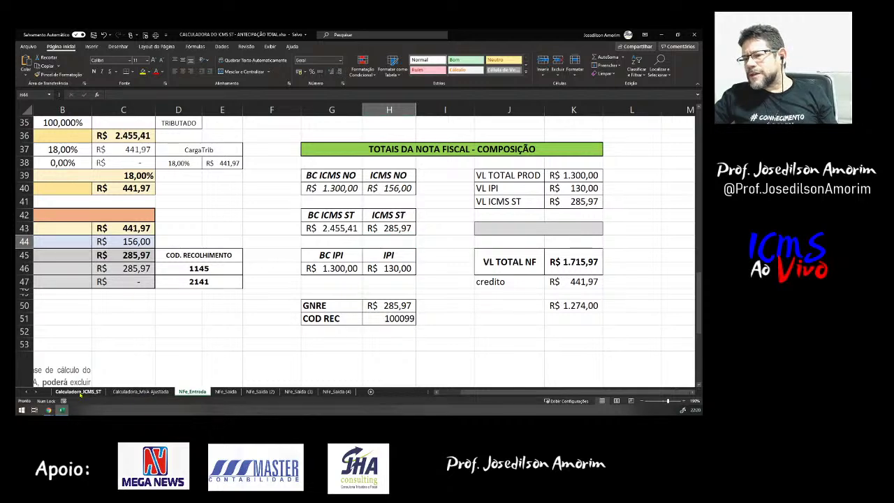
- Check the ICMS ST assessment and invoice totals on the Calculadora_ICMS_ST sheet, and return to the invoice composition on NFe_Entrada
left_click(78, 392)
scroll(120, 323, "down", 5)
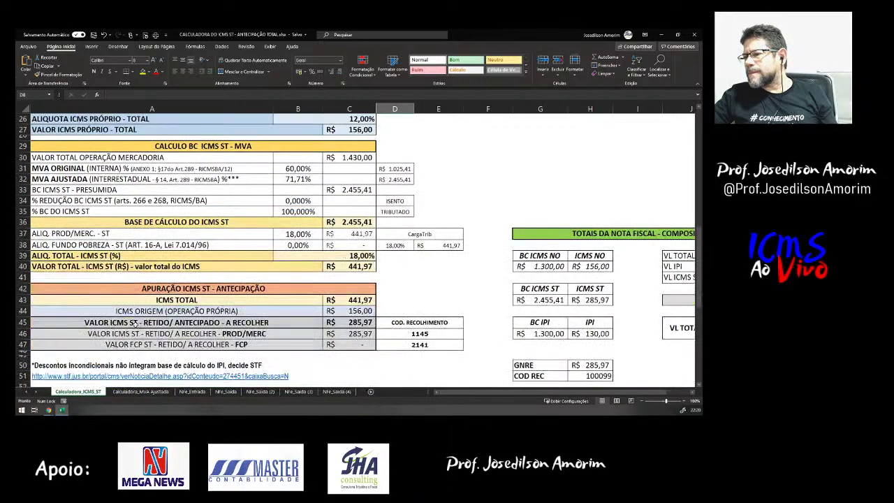
left_click_drag(534, 391, 620, 392)
left_click_drag(557, 391, 534, 392)
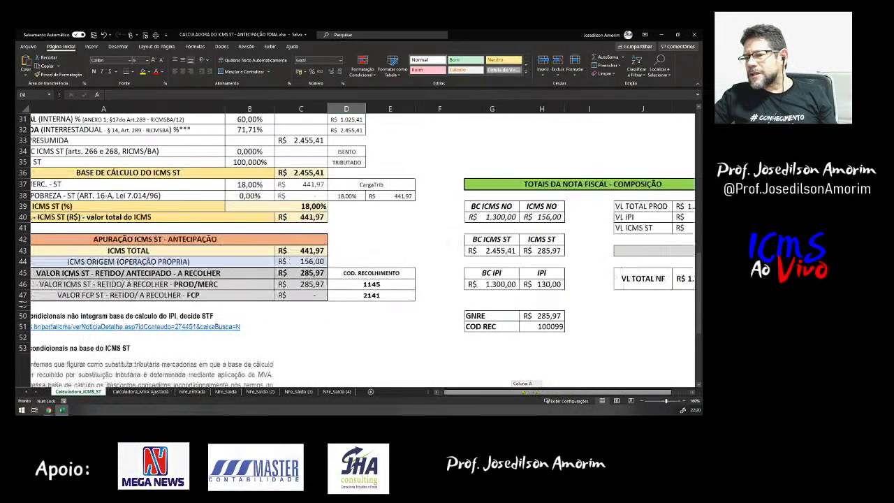
left_click(190, 393)
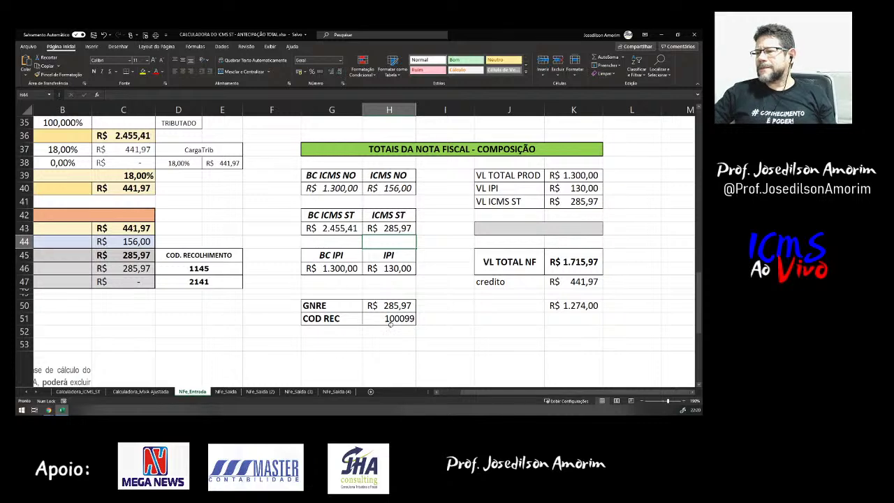
left_click(514, 333)
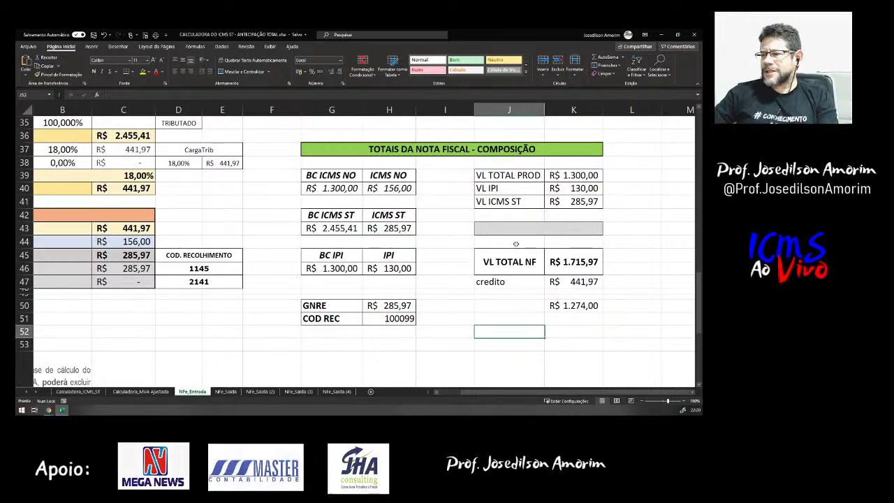
- Enter 2 as the VALOR PRODUTO/ MERCADORIA in B5 of the NFe_Entrada sheet
scroll(567, 272, "up", 2)
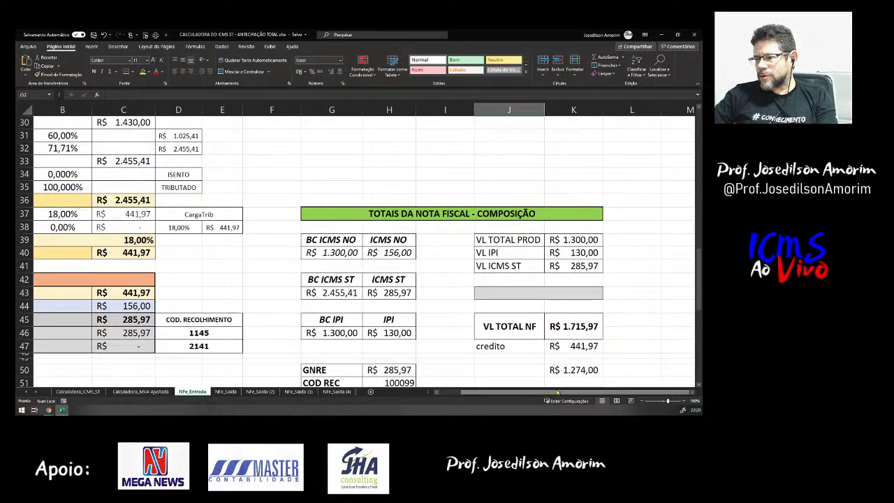
scroll(502, 397, "left", 3)
scroll(501, 397, "left", 1)
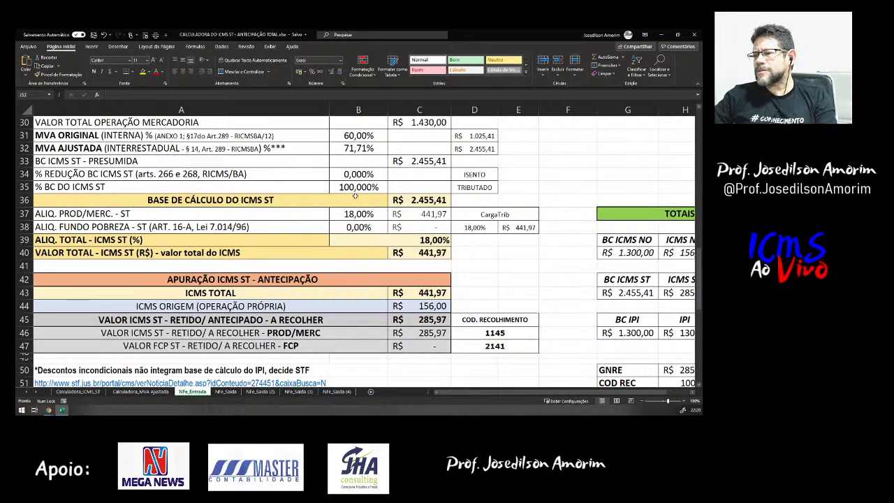
scroll(354, 196, "up", 2)
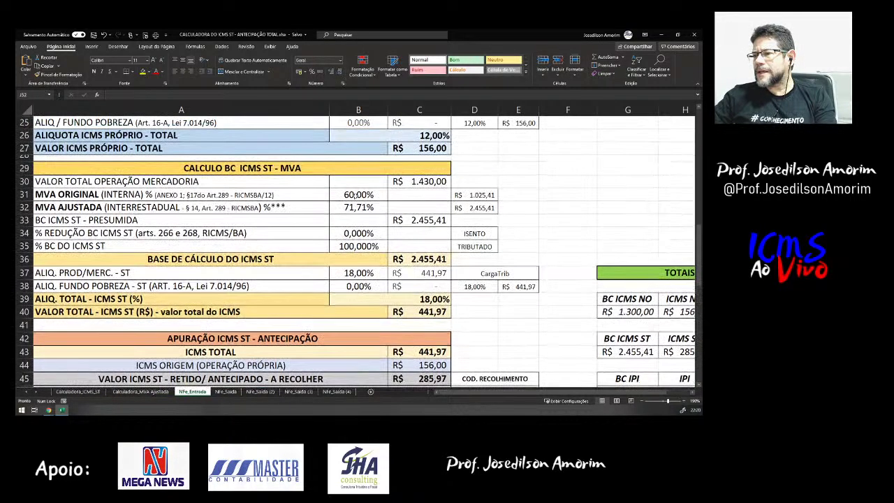
scroll(354, 197, "up", 2)
scroll(354, 196, "up", 6)
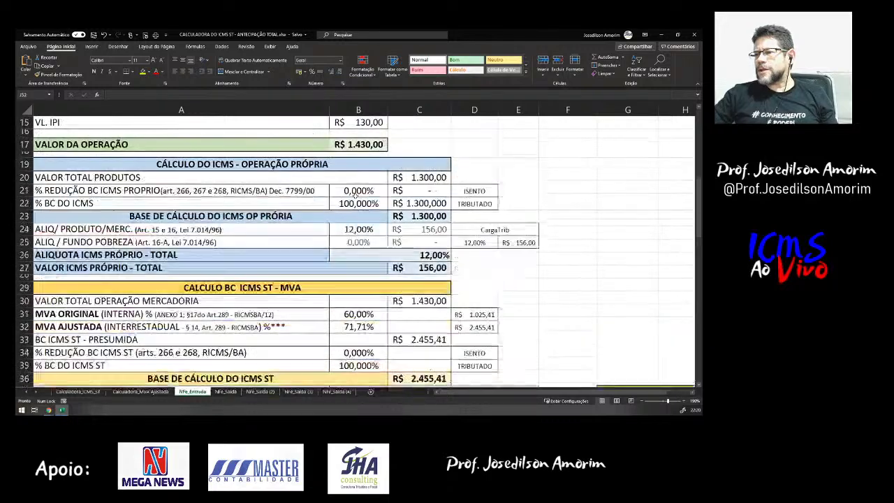
left_click(363, 159)
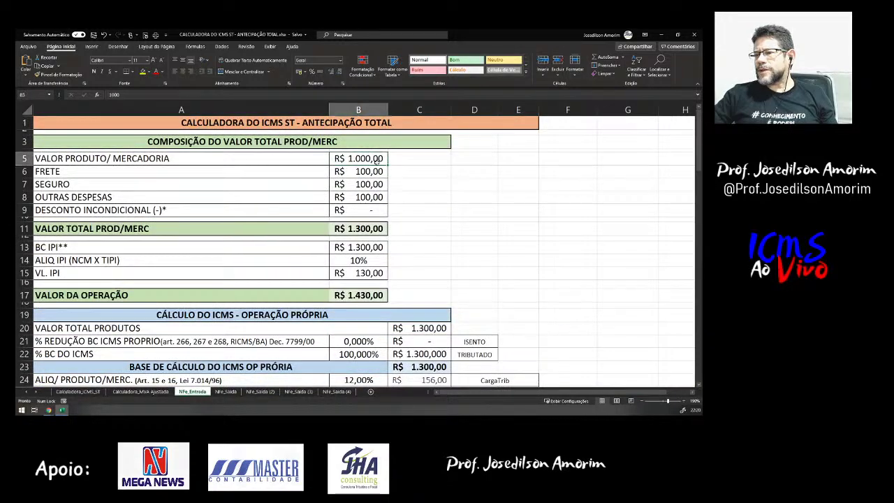
double_click(375, 159)
key("BackSpace")
key("BackSpace")
key("BackSpace")
key("BackSpace")
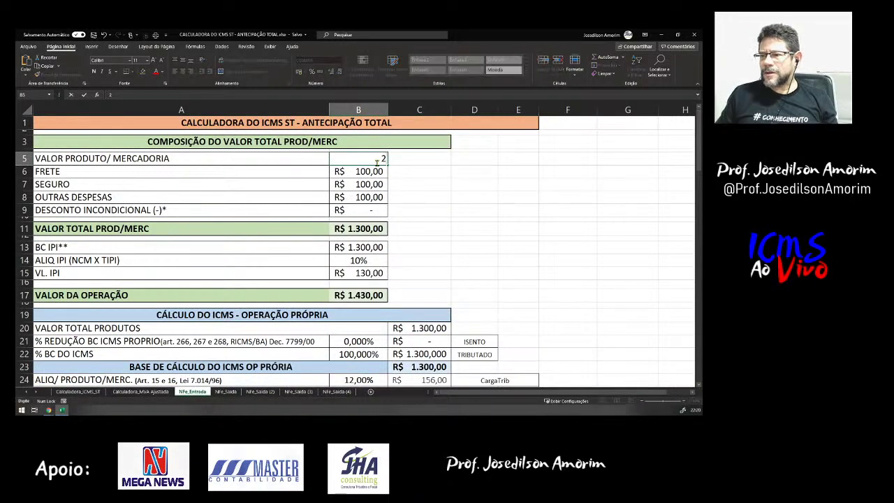
type("2")
key("Return")
- Set FRETE, SEGURO and OUTRAS DESPESAS in B6 to B8 to 0
type("0")
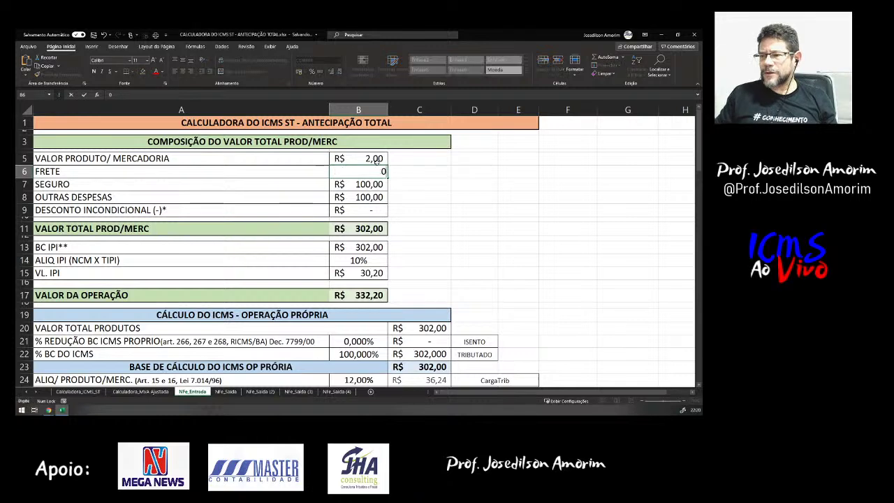
key("Return")
key("F2")
key("BackSpace")
key("BackSpace")
key("BackSpace")
type("0")
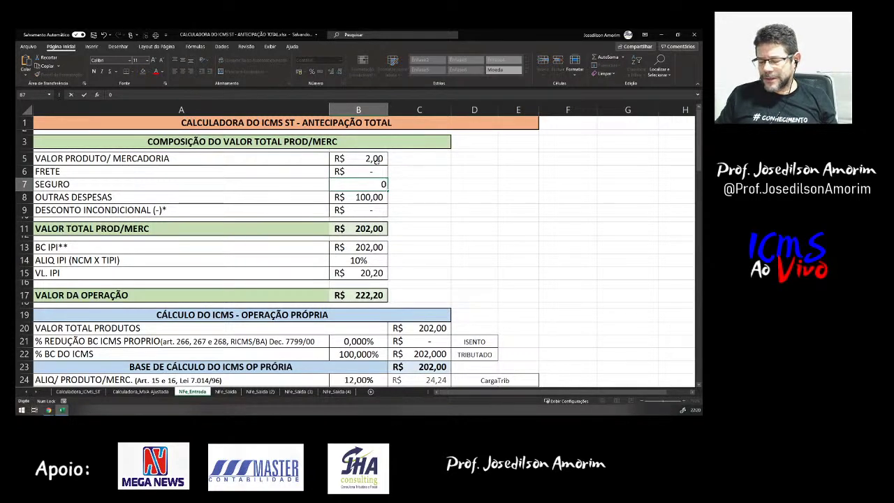
key("ctrl+Return")
key("Down")
type("0")
key("Return")
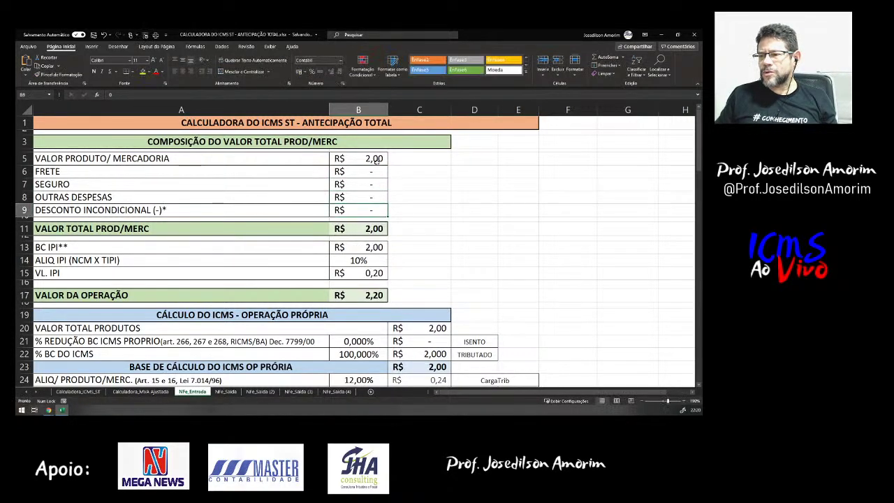
key("Down")
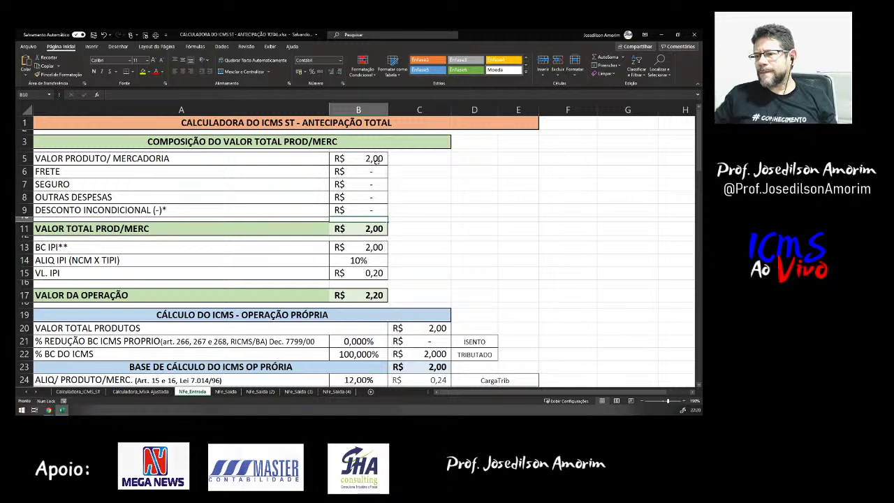
- Set the VALOR PRODUTO/ MERCADORIA in B5 to 2000
left_click(376, 160)
type("2000")
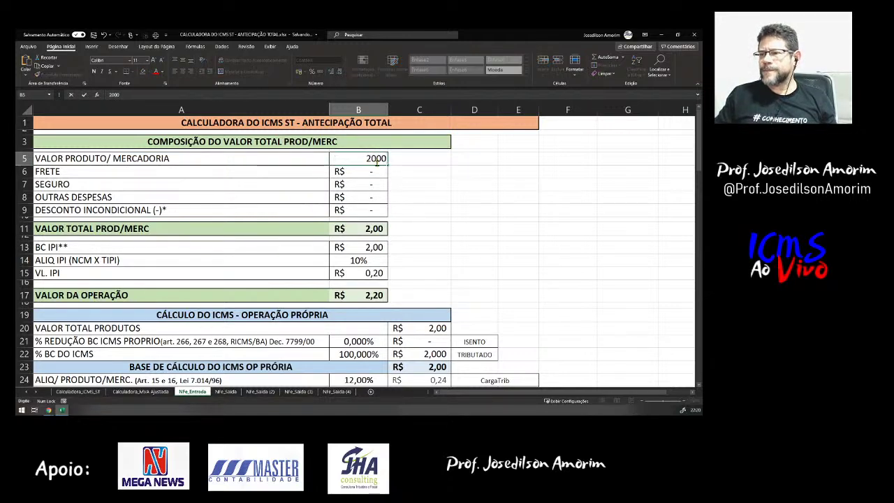
key("Return")
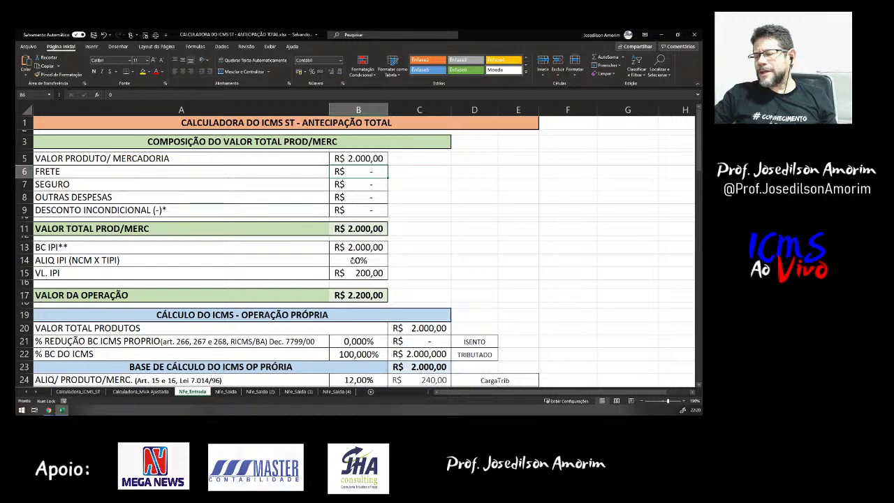
- Set the ALIQ IPI (NCM X TIPI) rate in B14 to 0%
left_click(352, 259)
type("0")
key("Return")
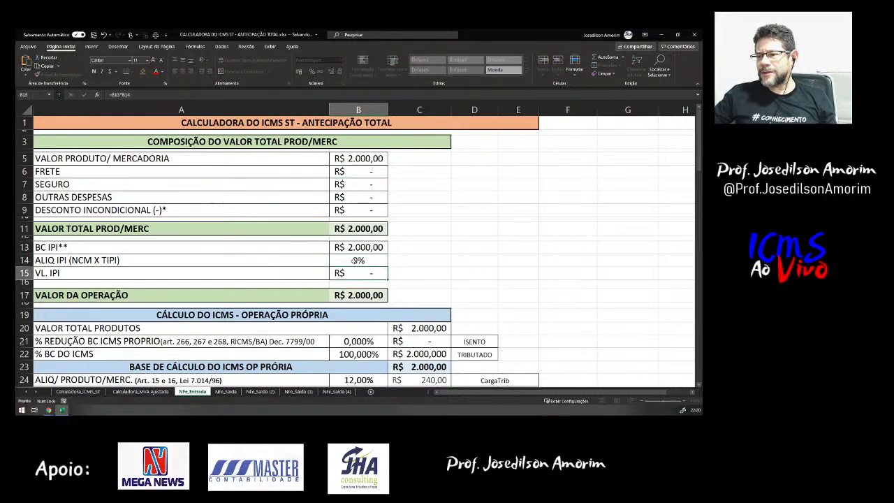
- Check the VALOR TOTAL PRODUTOS in C20 and set the own-operation ALIQ/ PRODUTO/MERC. rate in B24 to 18%
scroll(353, 261, "down", 1)
scroll(354, 261, "down", 2)
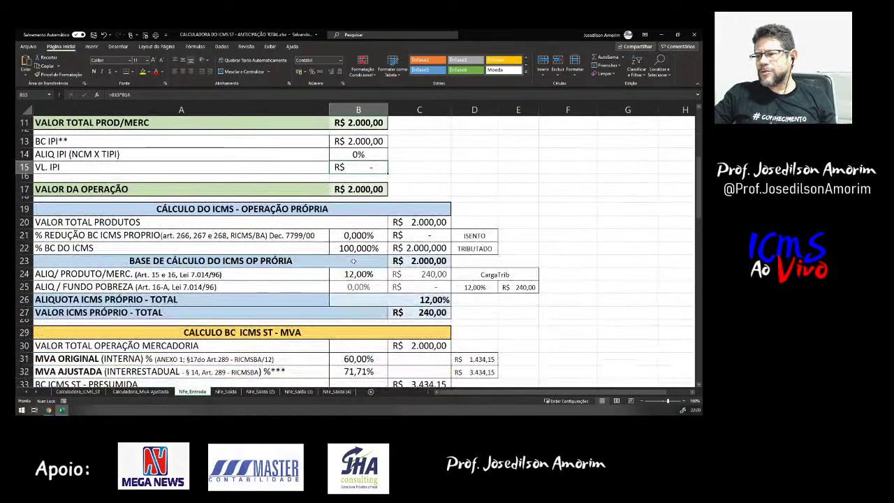
scroll(366, 244, "down", 2)
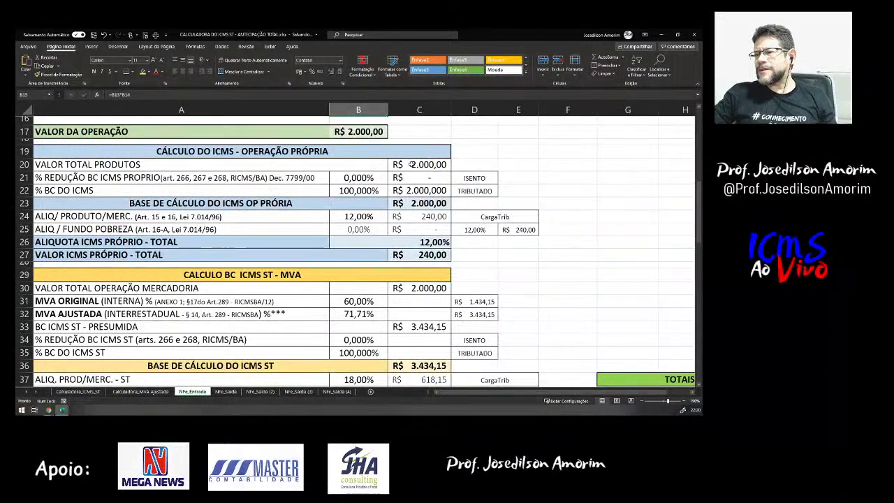
left_click(412, 164)
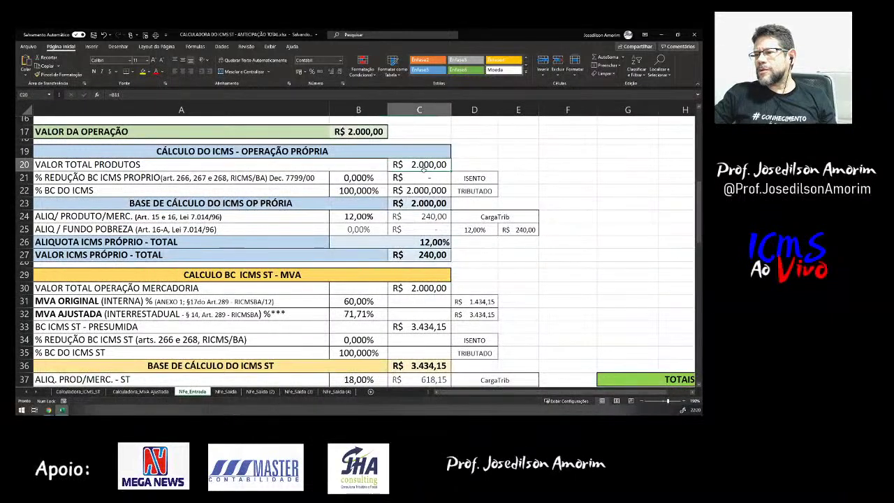
left_click(349, 216)
type("18")
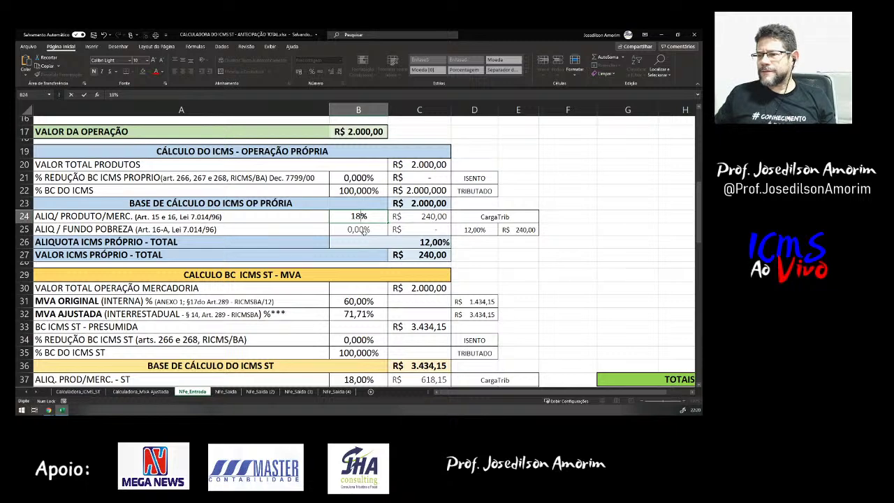
key("Return")
- Compare the MVA ORIGINAL percentage in B31 with the MVA AJUSTADA percentage in B32
scroll(365, 235, "down", 2)
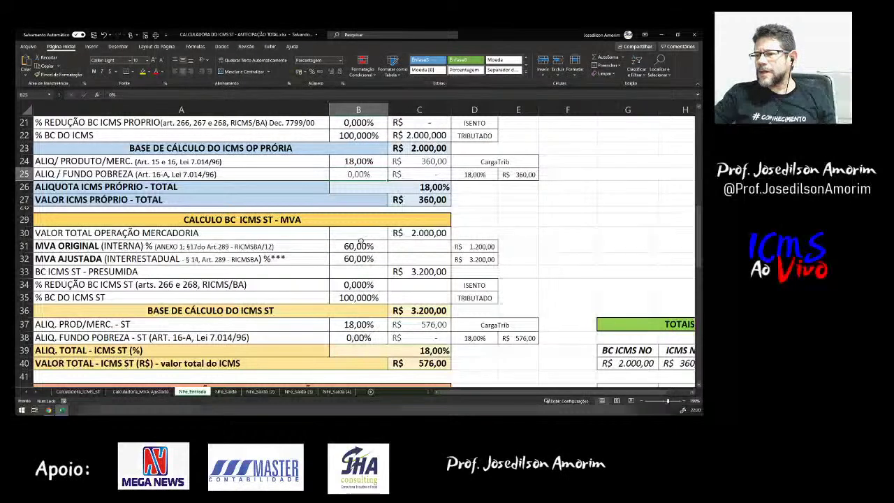
left_click(358, 245)
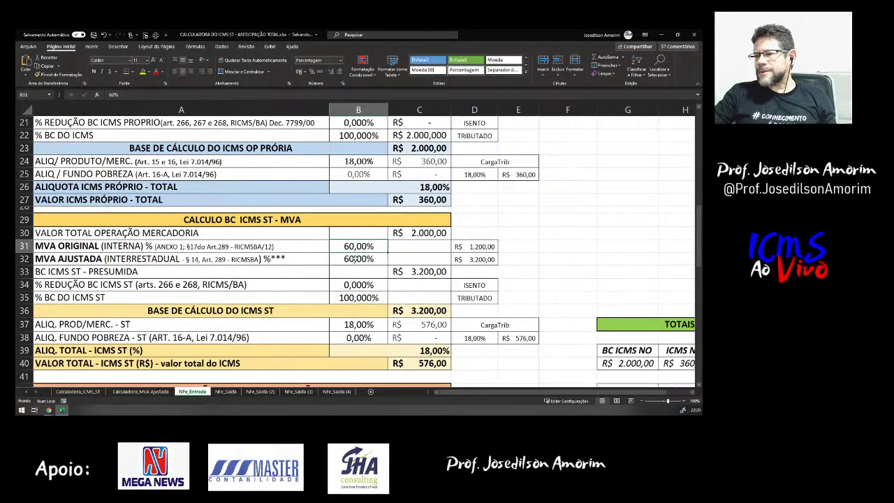
left_click(356, 259)
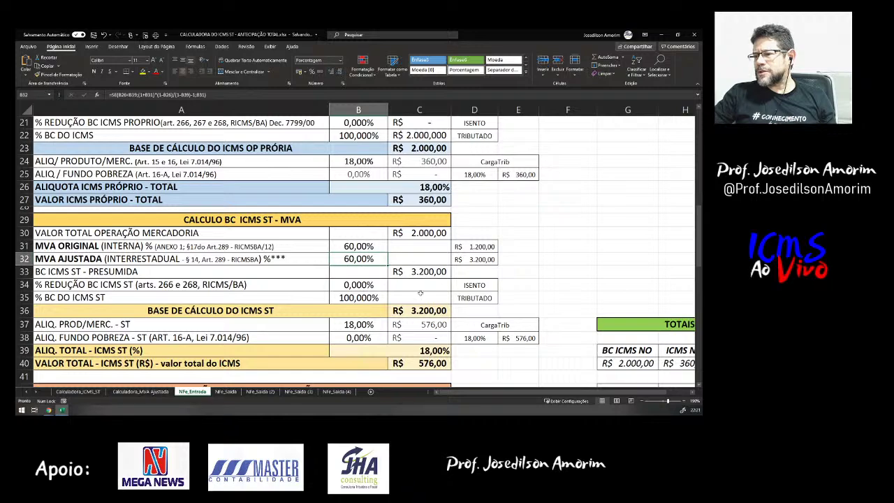
- Check the PROD/MERC collection code in D46 and select the TOTAIS DA NOTA FISCAL - COMPOSIÇÃO block for review
scroll(417, 297, "down", 2)
scroll(417, 297, "down", 2)
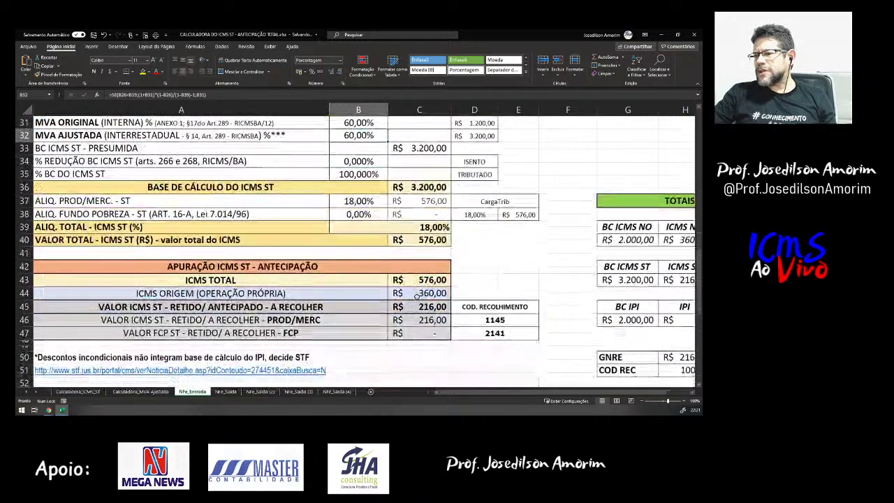
left_click(493, 319)
scroll(474, 375, "right", 3)
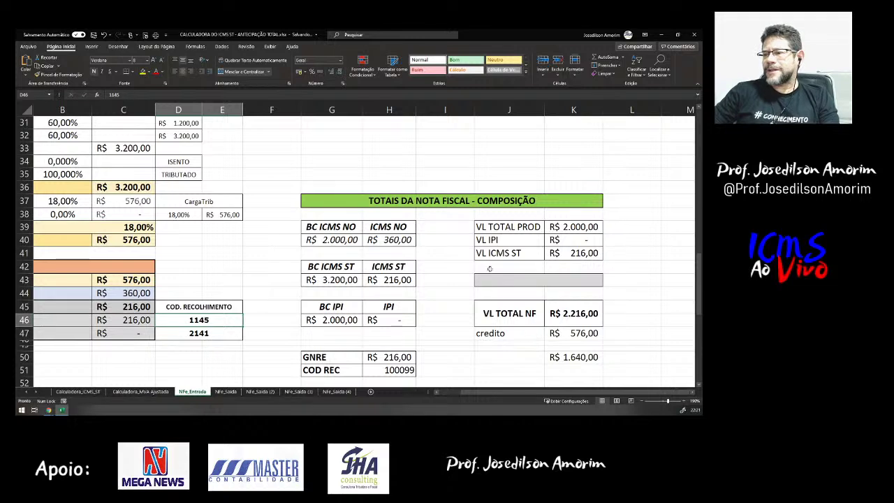
left_click_drag(365, 206, 534, 313)
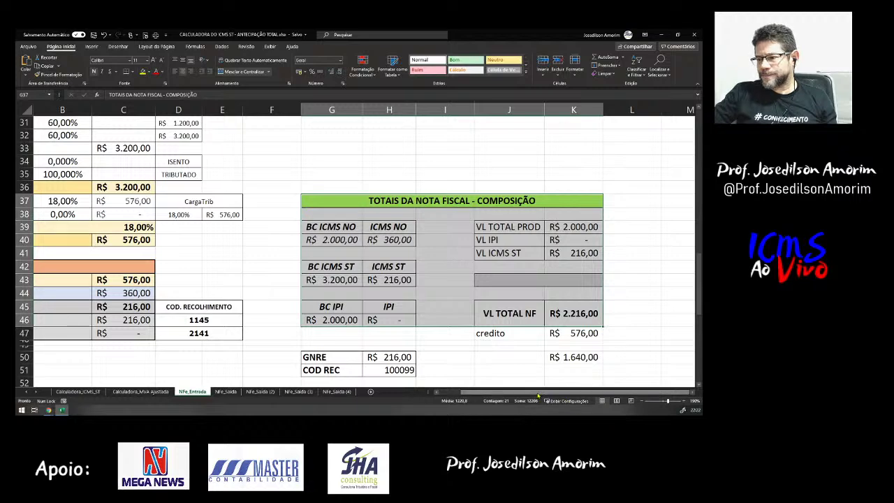
- Review the VALOR ICMS ST - RETIDO/ ANTECIPADO amount in C45 together with its collection code in D46
left_click_drag(538, 395, 489, 395)
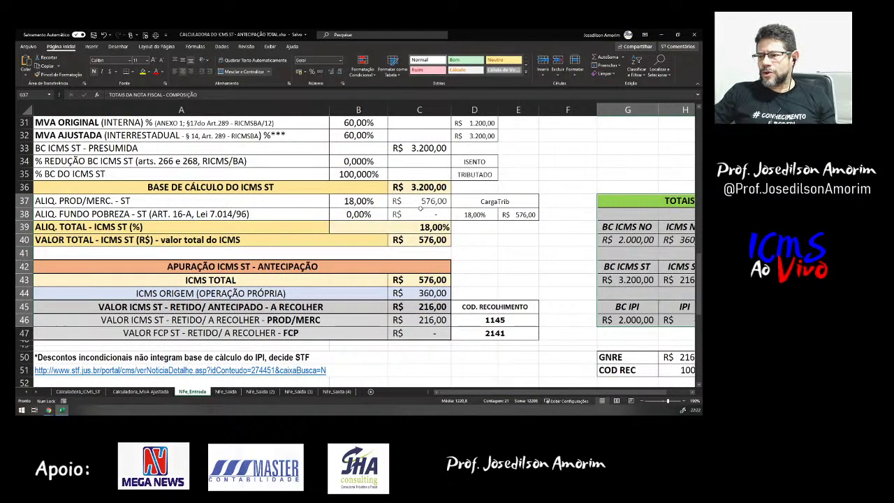
left_click(424, 307)
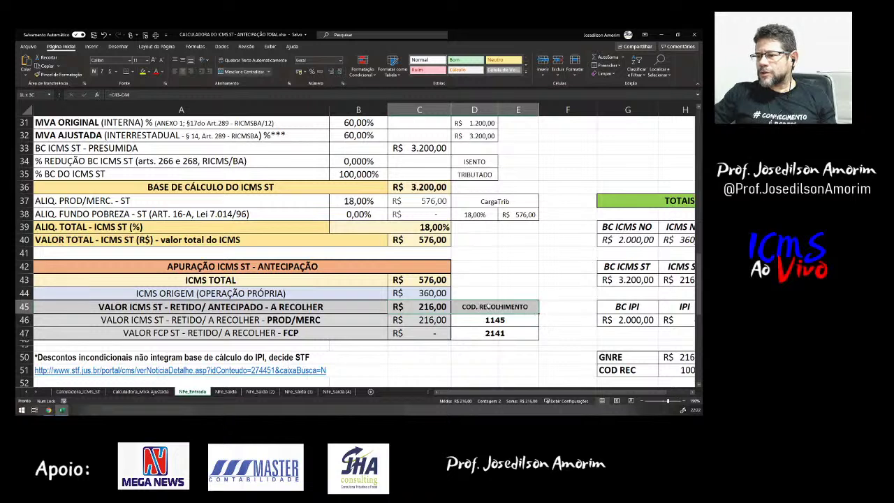
left_click(478, 325)
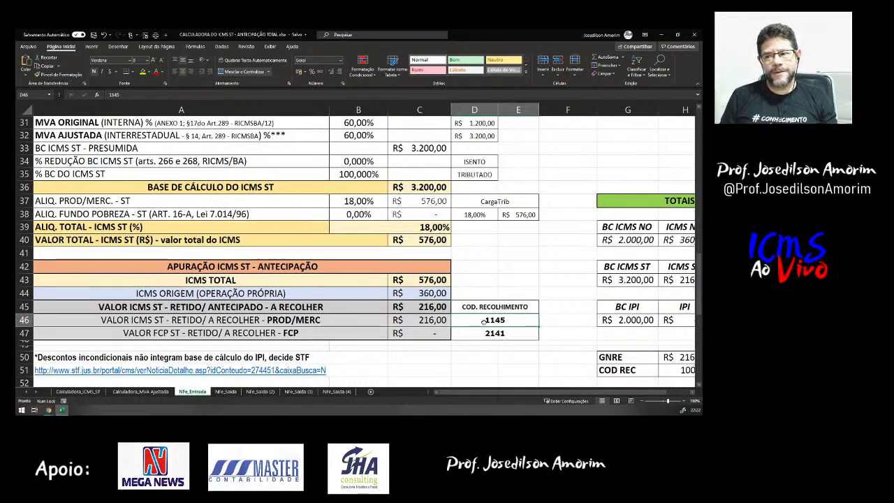
scroll(432, 229, "up", 2)
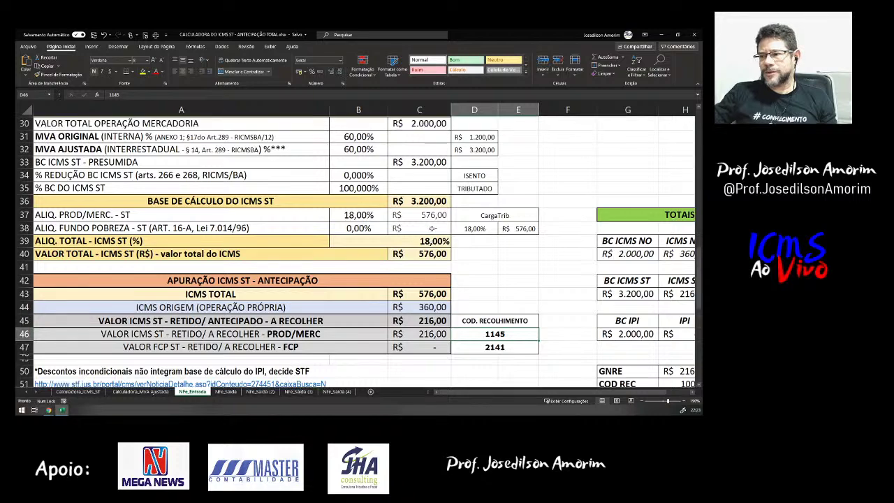
scroll(431, 228, "down", 2)
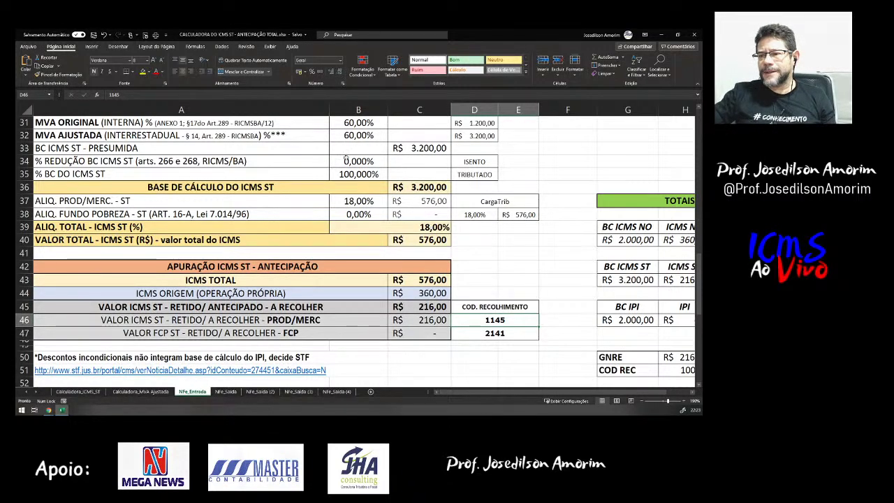
- Set the own-operation ALIQ/ PRODUTO/MERC. rate in B24 to 12%
scroll(345, 158, "up", 10)
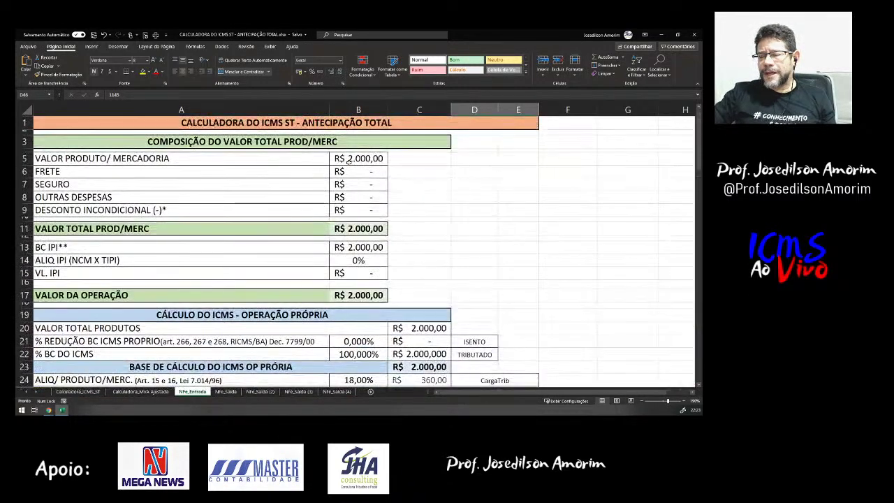
scroll(363, 209, "down", 3)
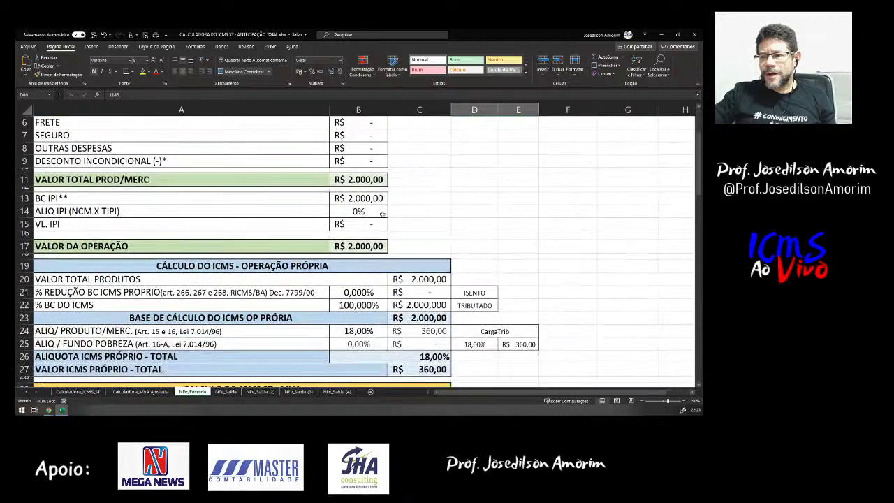
scroll(322, 222, "down", 2)
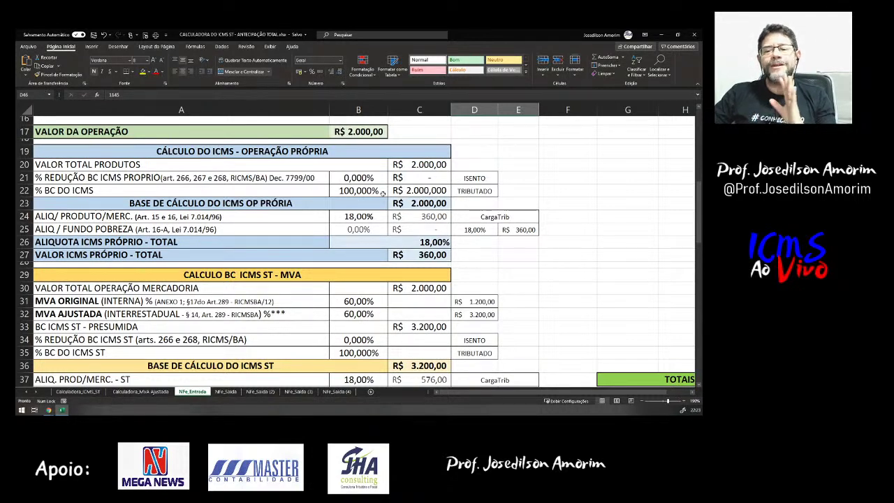
left_click(344, 217)
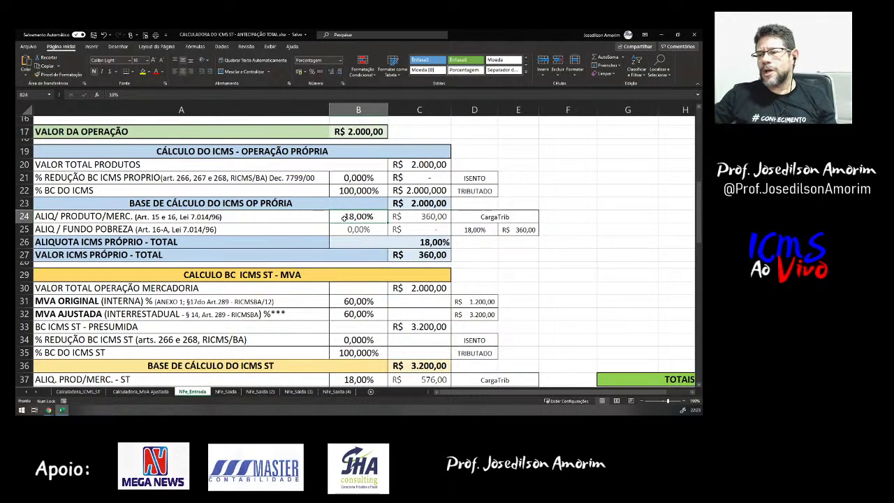
type("12")
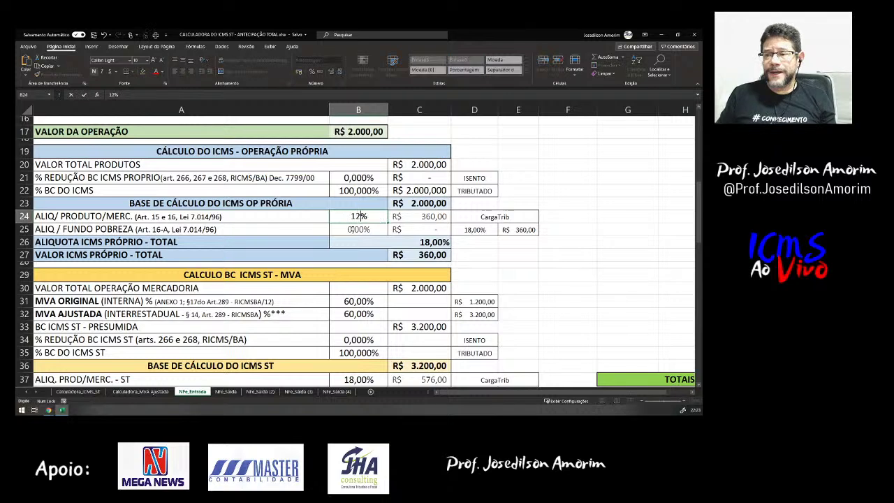
key("Return")
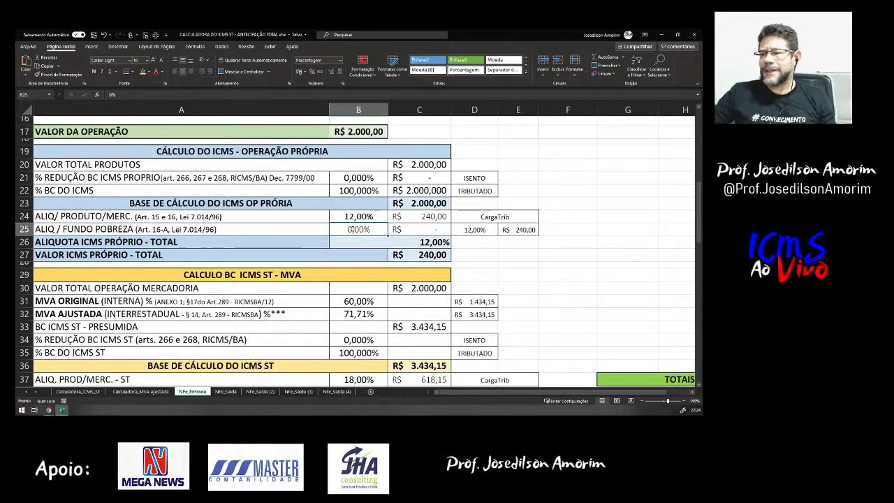
scroll(371, 221, "down", 2)
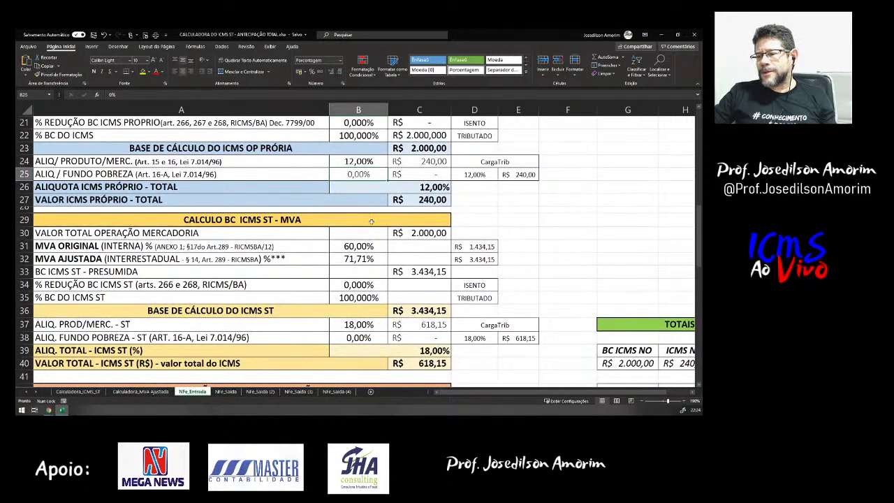
- Check the MVA ORIGINAL percentage in B31 and inspect the MVA AJUSTADA formula in B32 without changing them
left_click(354, 249)
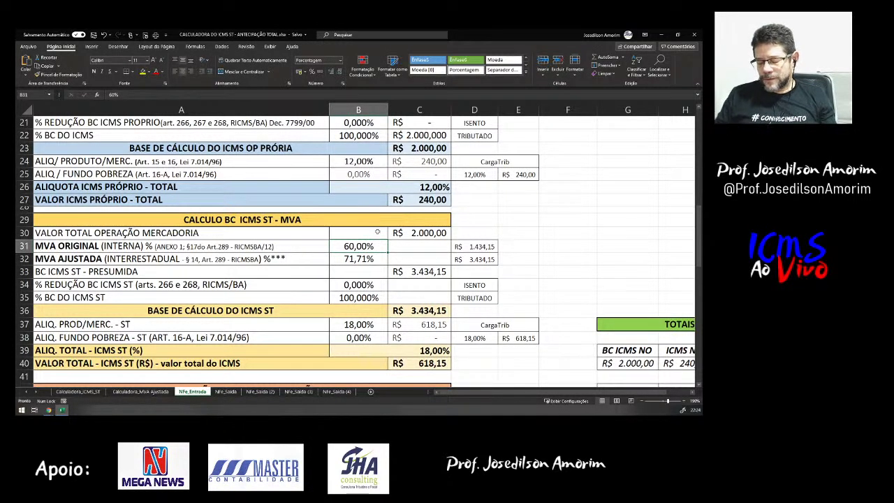
key("F2")
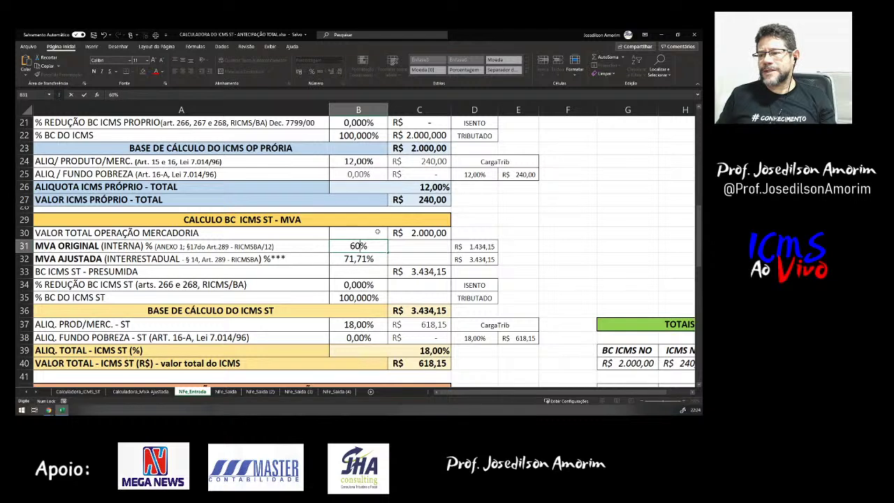
key("Return")
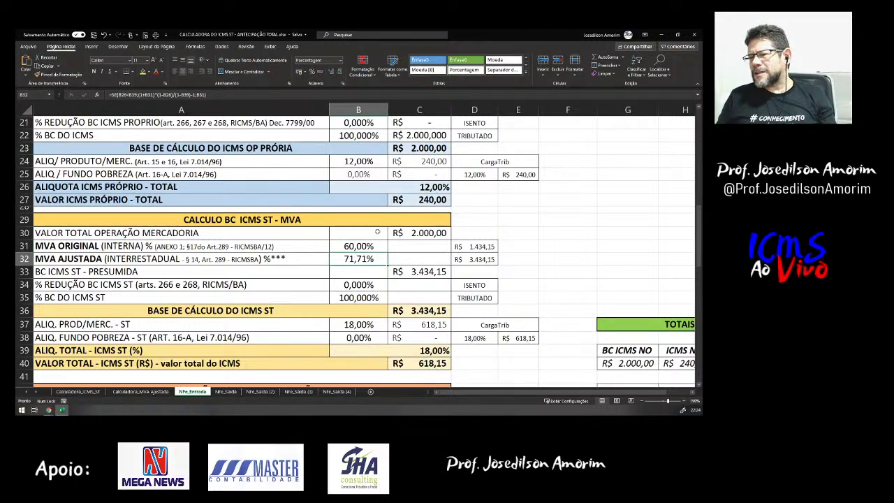
key("Return")
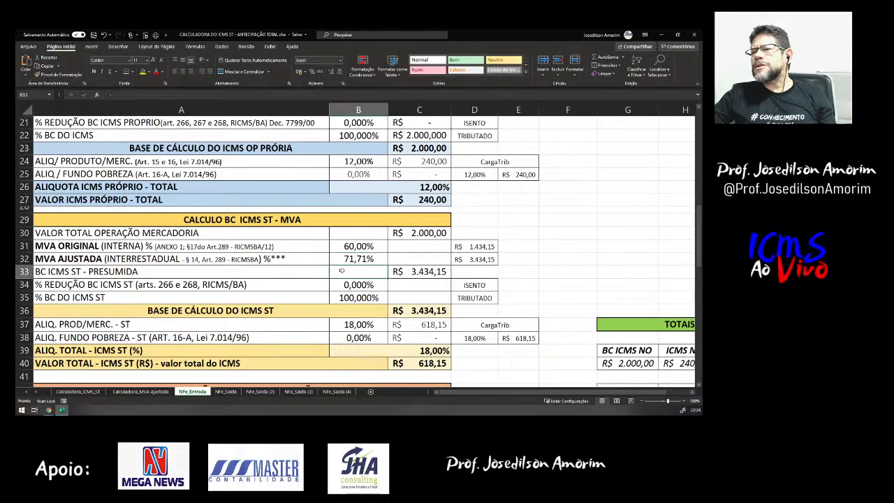
left_click(349, 259)
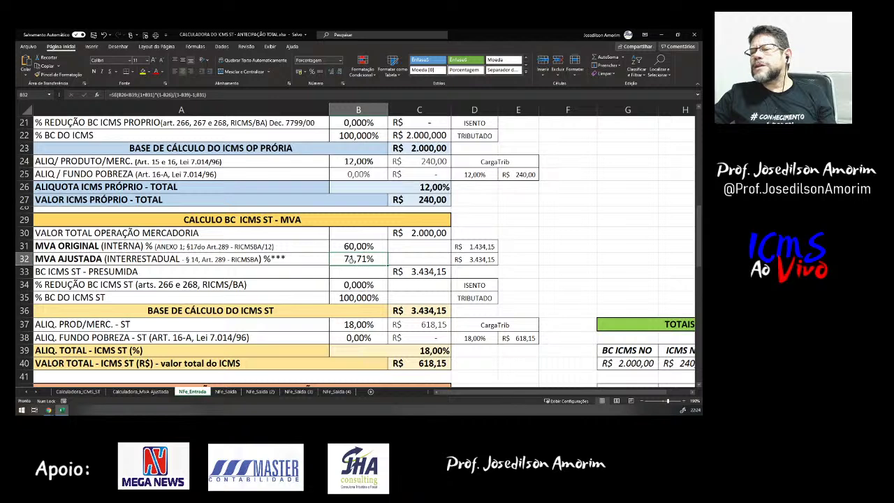
double_click(350, 259)
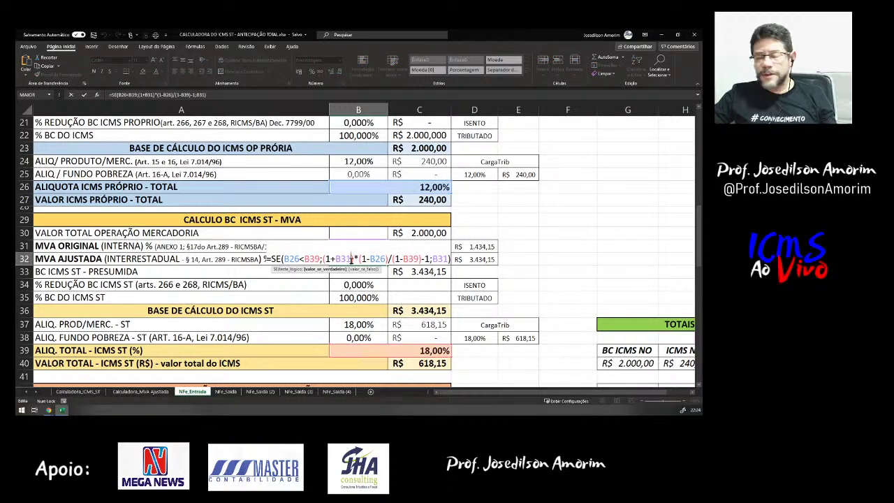
key("Escape")
left_click(354, 246)
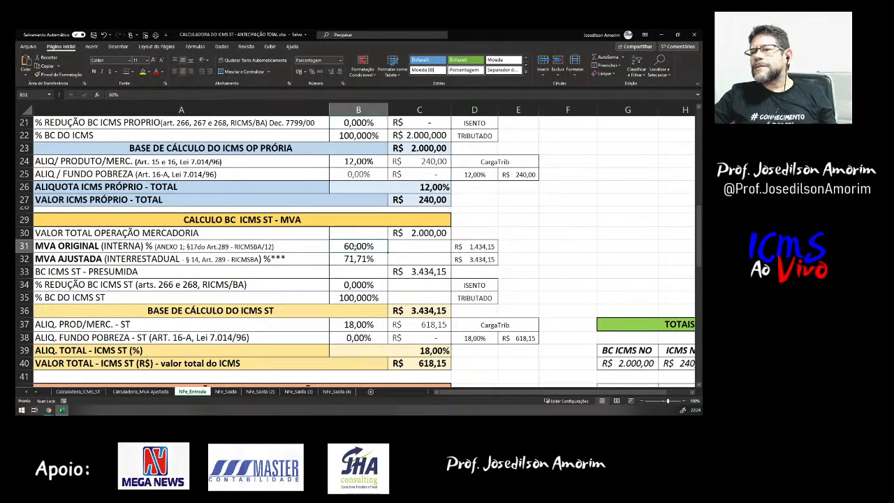
left_click(356, 257)
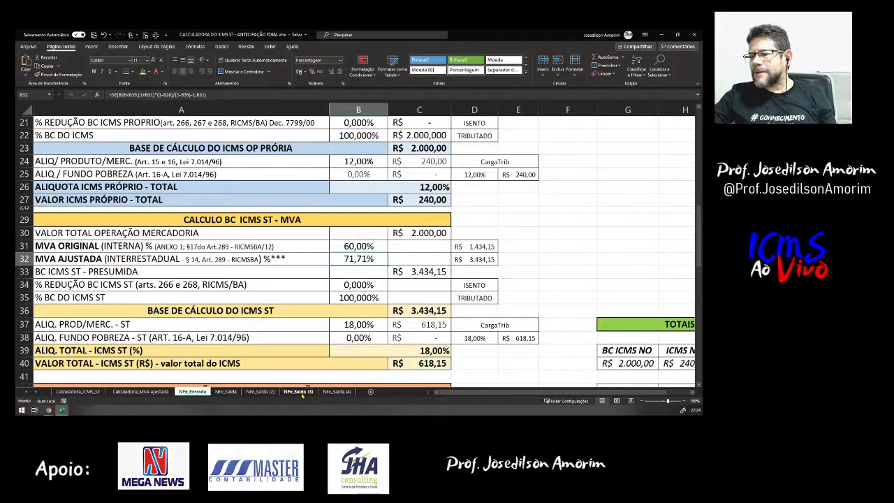
- Copy the MVA ORIGINAL and MVA AJUSTADA cells B31:B32 from the NFe_Saida (4) sheet into the same cells of NFe_Entrada
left_click(338, 392)
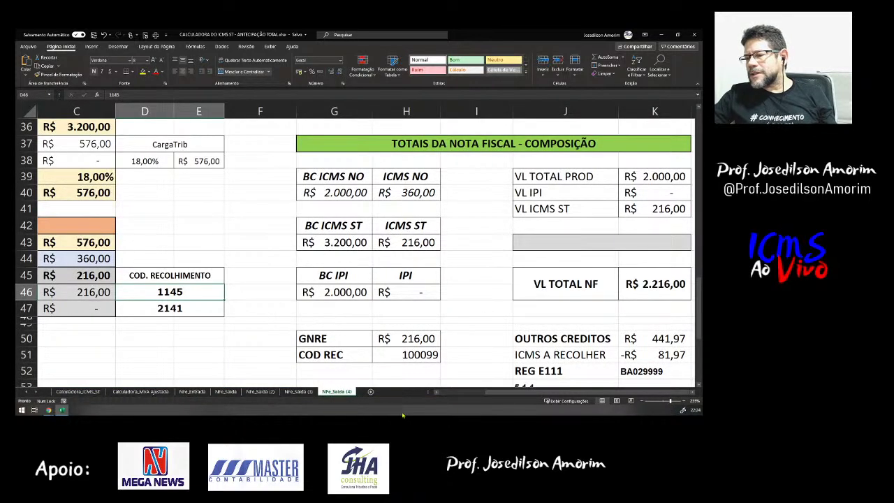
scroll(466, 321, "left", 3)
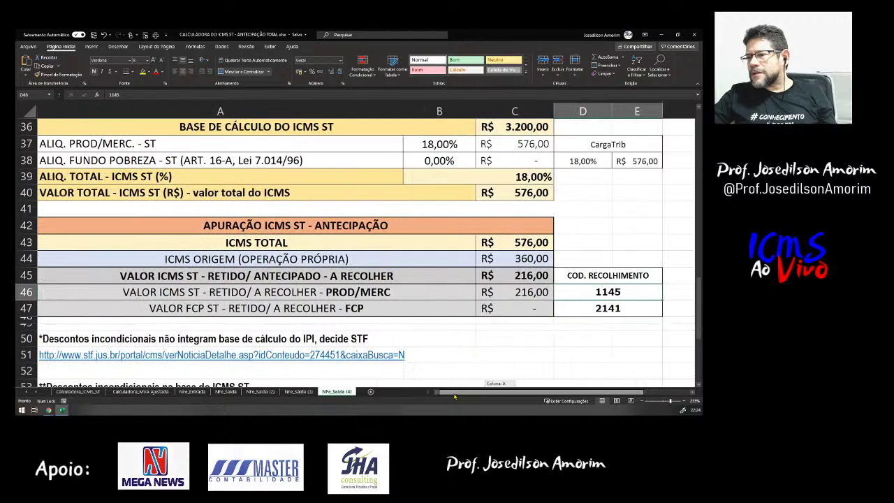
scroll(466, 322, "up", 3)
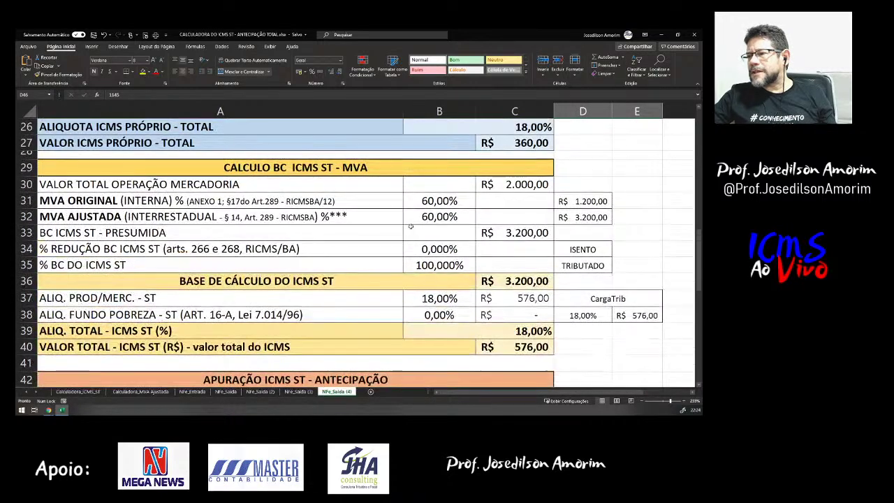
left_click_drag(418, 201, 419, 216)
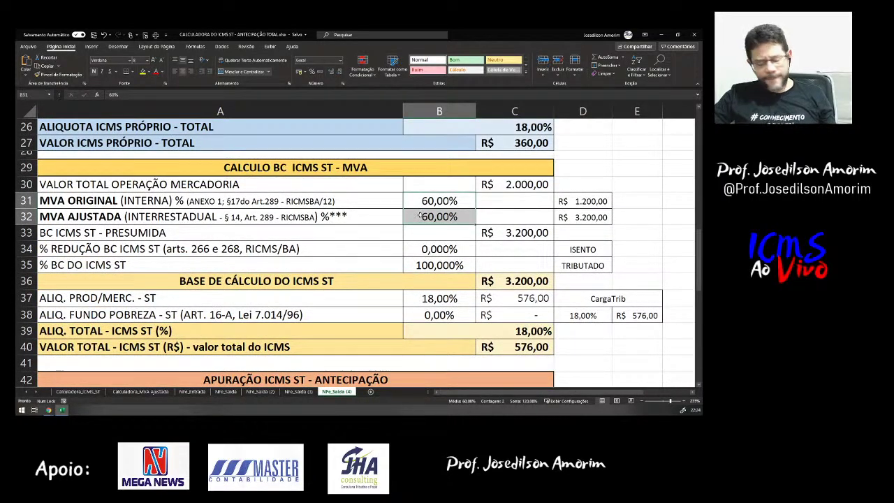
key("ctrl+c")
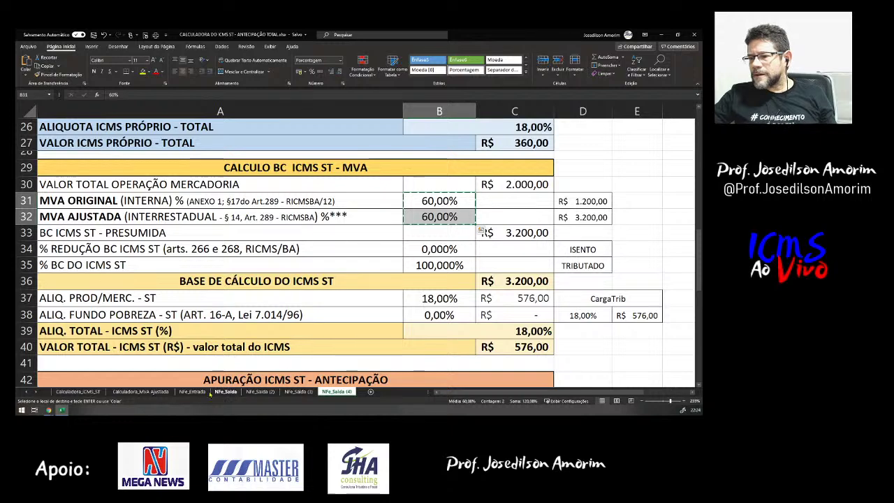
left_click(192, 392)
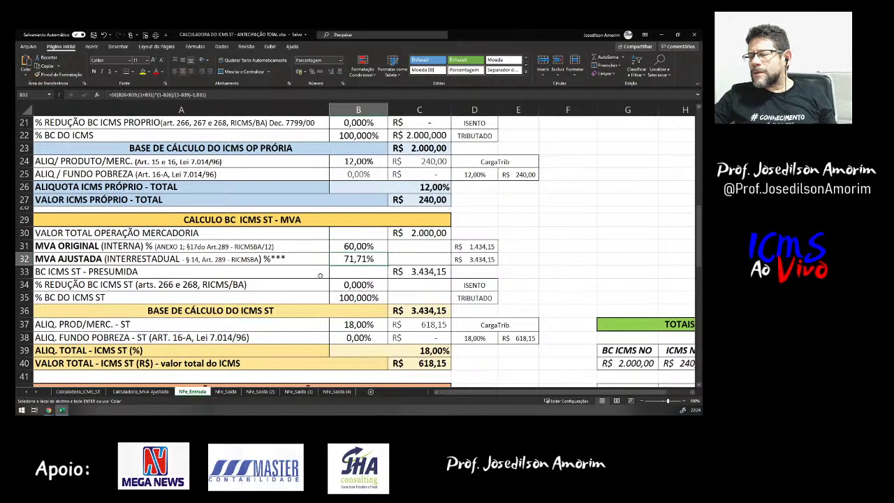
left_click(343, 247)
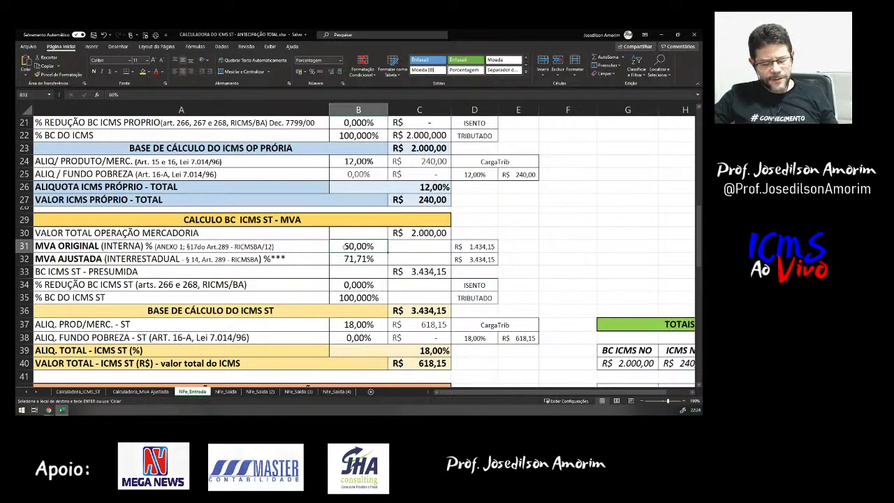
left_click_drag(343, 247, 352, 259)
key("ctrl+v")
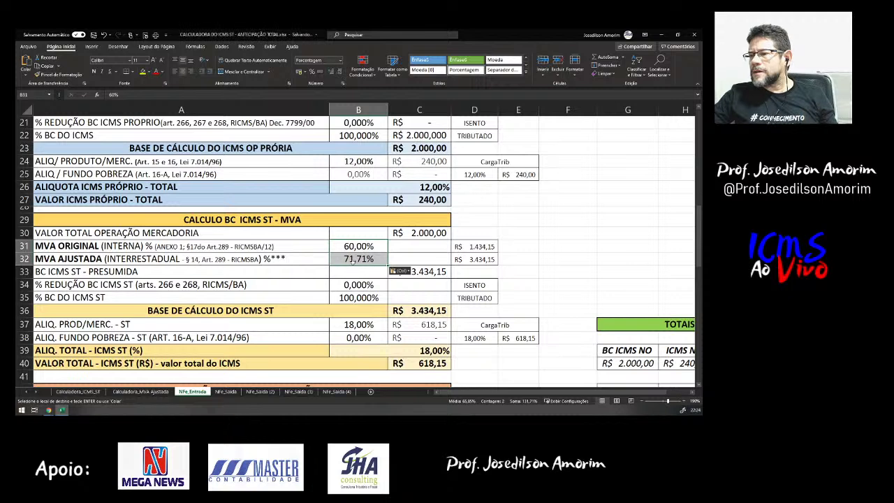
- Compare the MVA AJUSTADA formula in B32 with the own-operation rate in B24 and the ST rate in B37
left_click(353, 261)
left_click(358, 162)
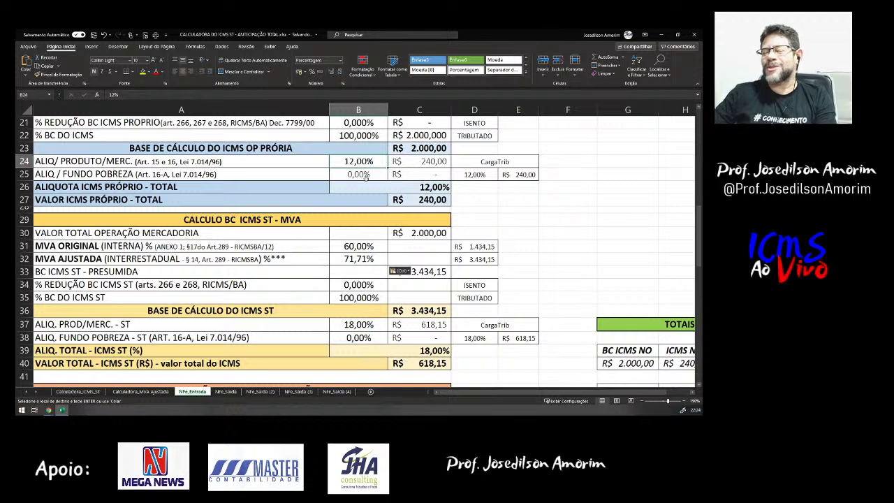
left_click(357, 259)
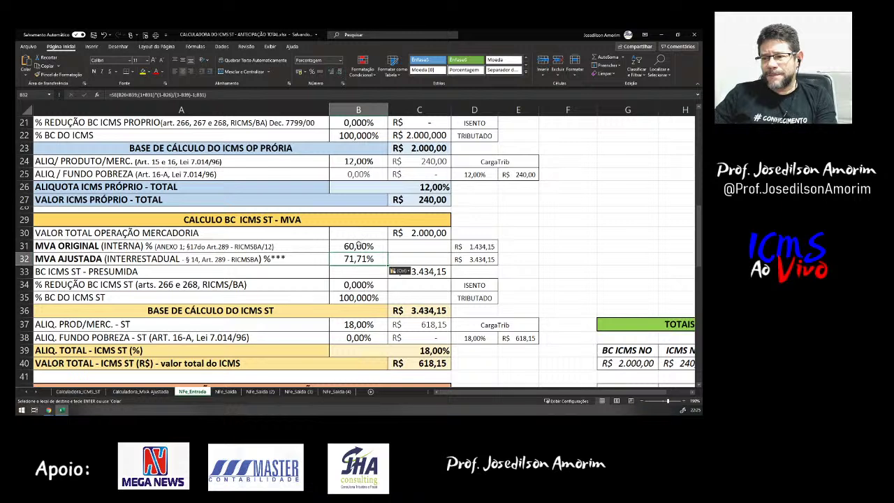
left_click(368, 163)
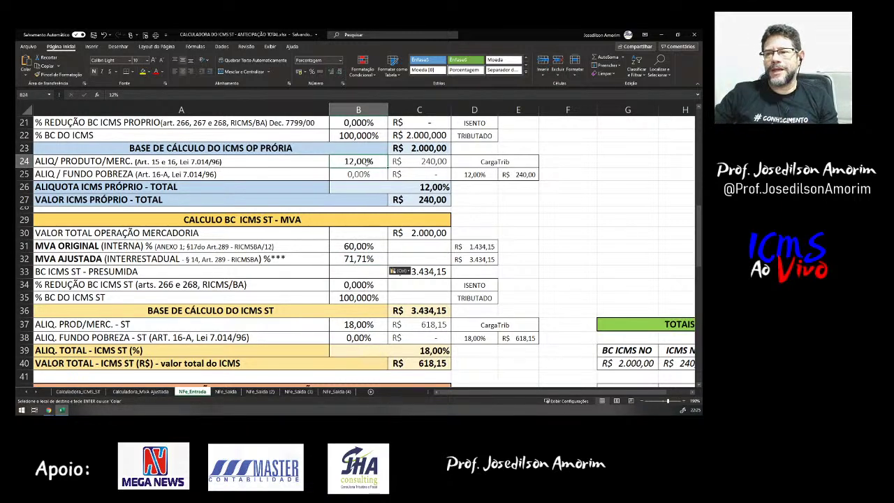
left_click(352, 326)
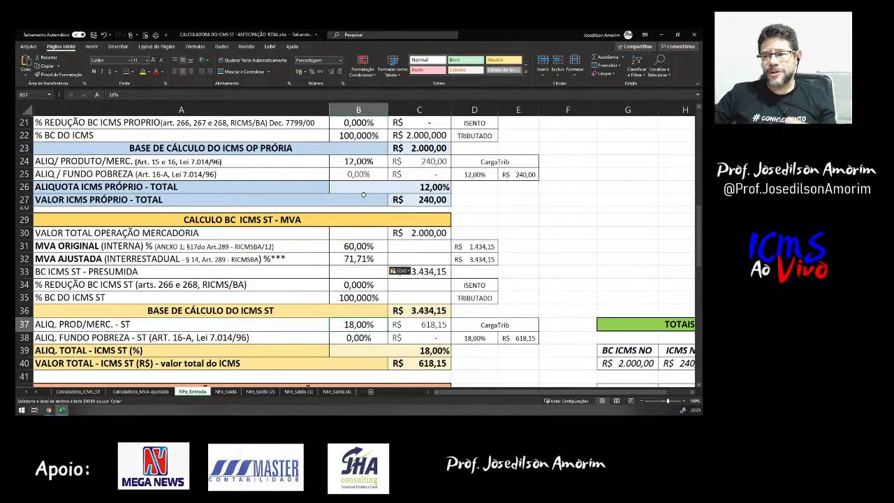
left_click(348, 259)
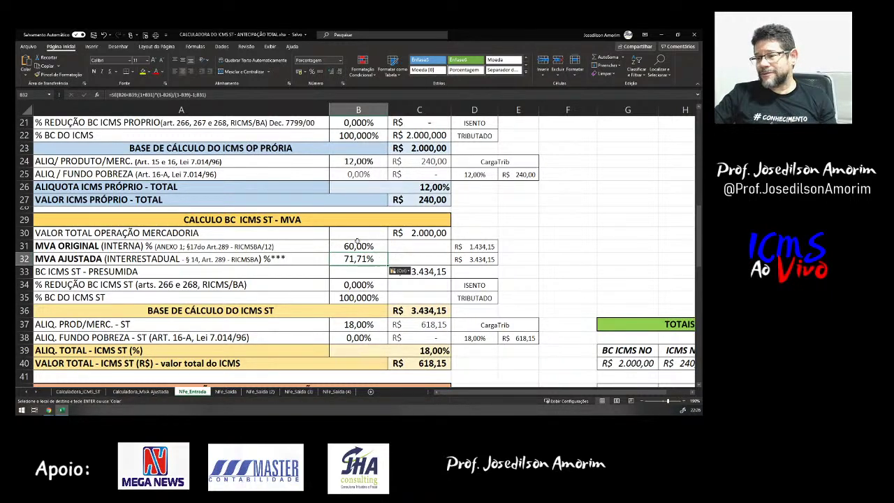
- Review MVA ORIGINAL in B31, MVA AJUSTADA in B32 and the BC ICMS ST - PRESUMIDA amount in C33
scroll(357, 241, "down", 2)
left_click(358, 185)
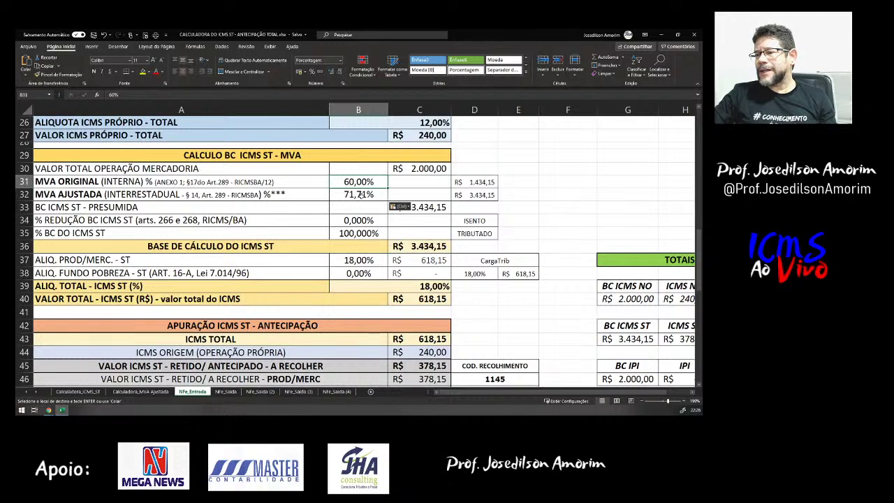
left_click(360, 195)
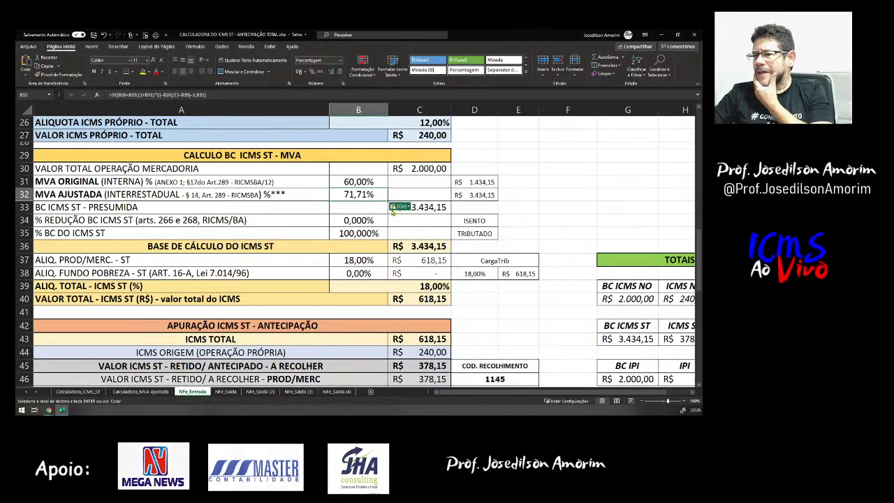
left_click(431, 208)
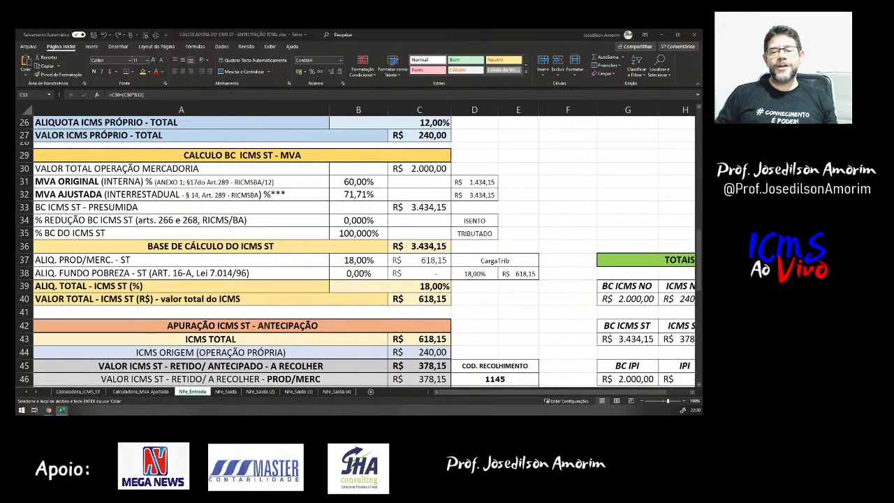
key("alt+Tab")
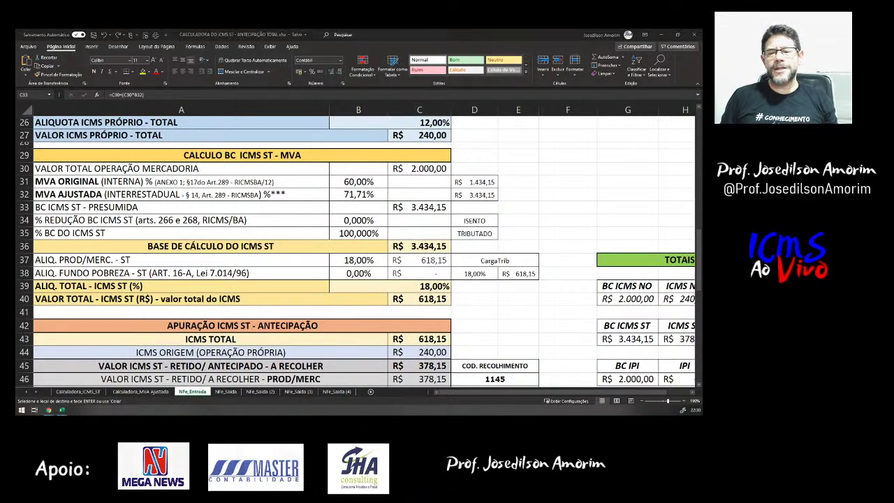